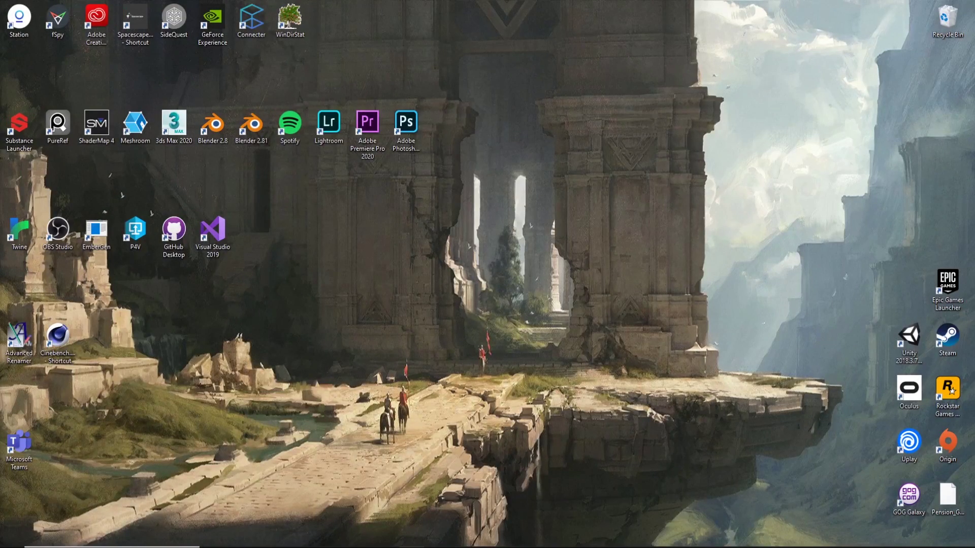
Step: Restore the Visual Studio 2019 window showing the UE4 solution with MobileDevice.cs
click(414, 508)
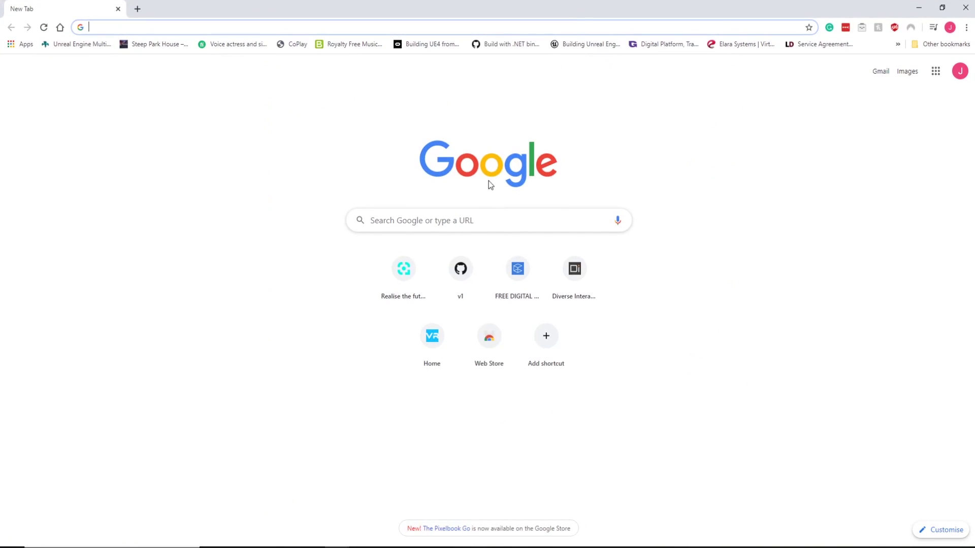
Step: Google 'oculus quest' in Chrome and open the Oculus Quest overview page on oculus.com
click(488, 219)
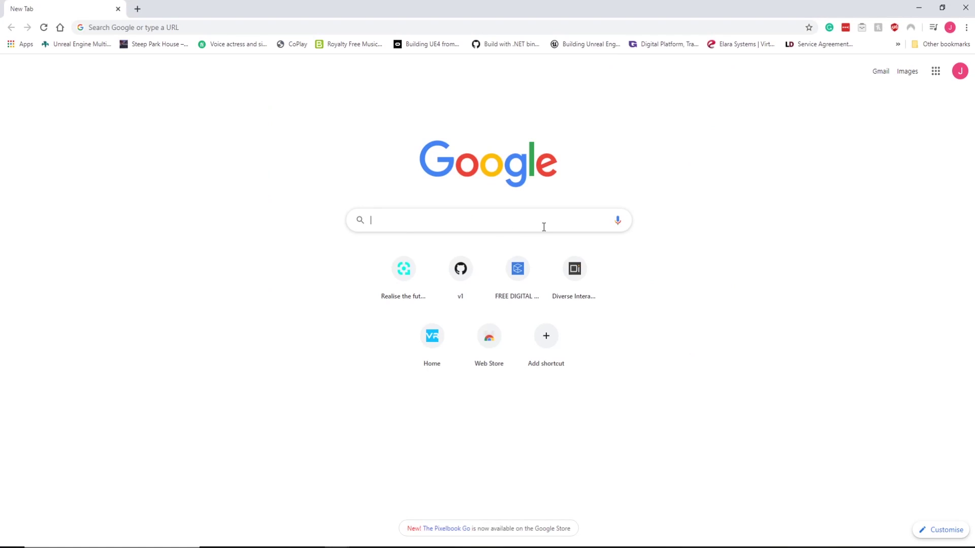
text(ocul)
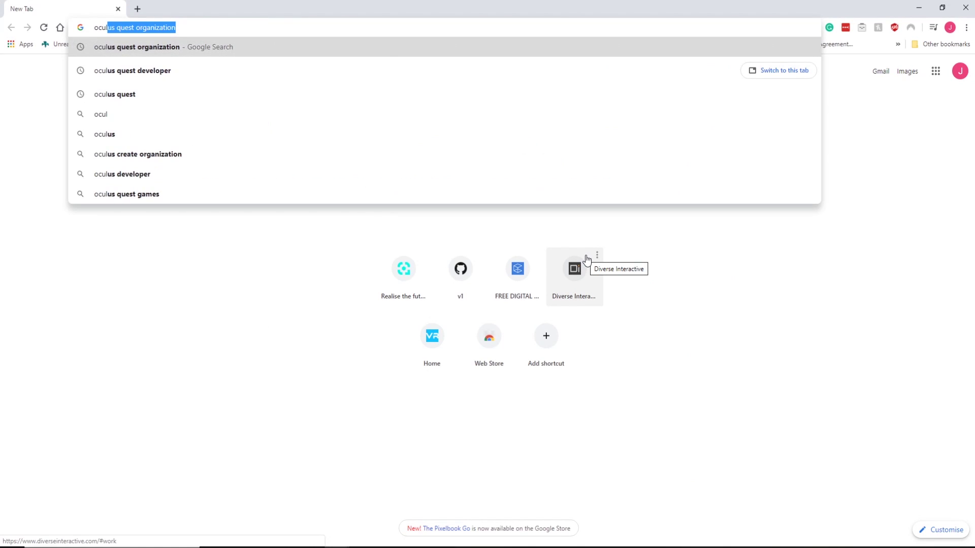
text(us quest)
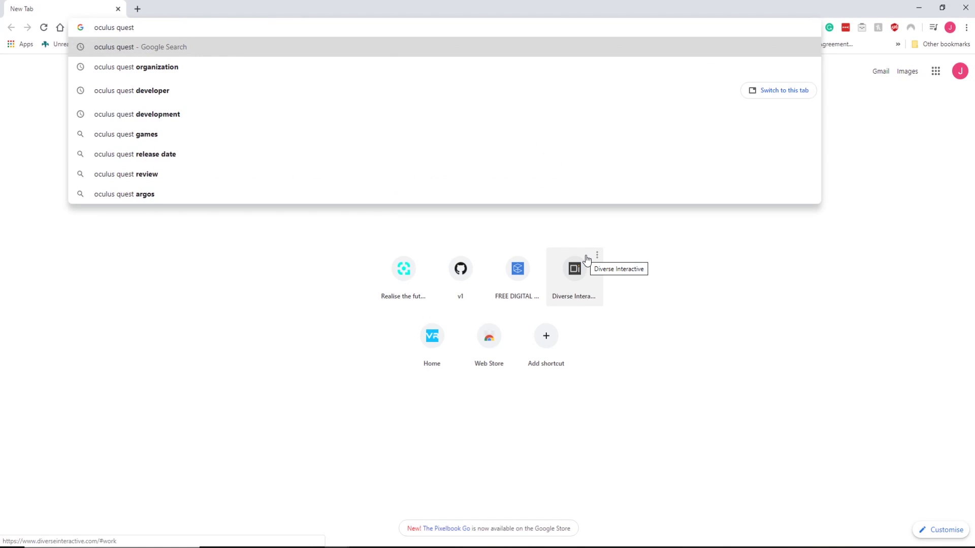
key(Return)
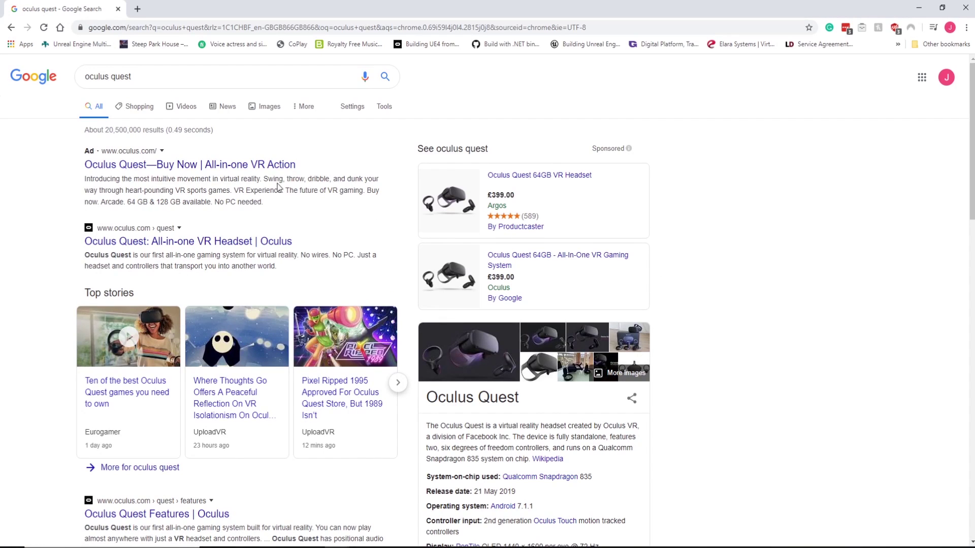
click(268, 164)
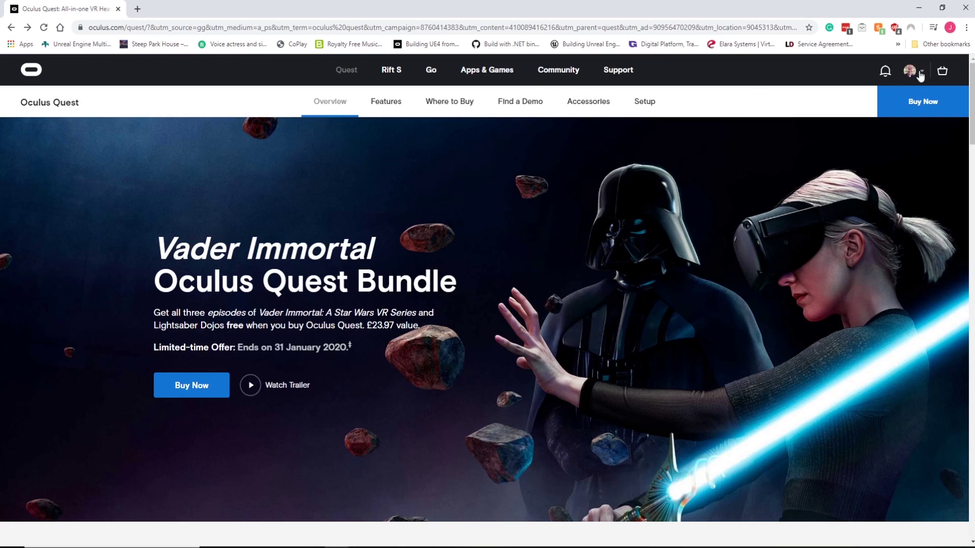
mouse_move(557, 70)
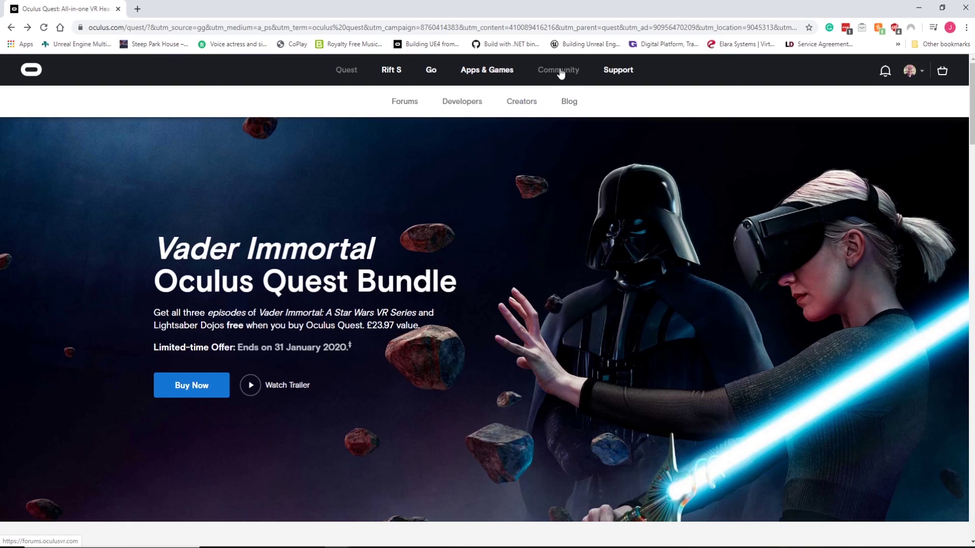
Step: Go from the Oculus developer site to the dashboard's Manage area and start Create New Organization
click(460, 104)
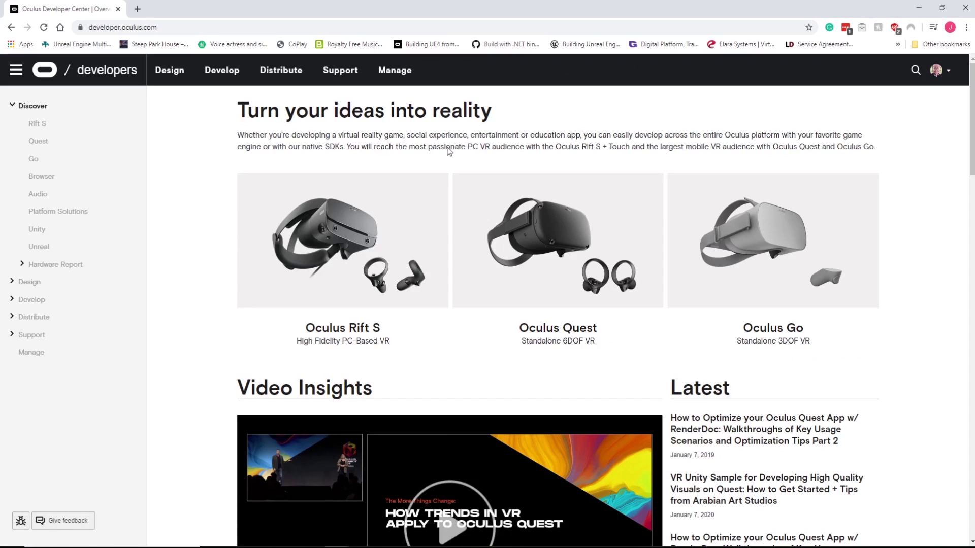
scroll(883, 281, down, 6)
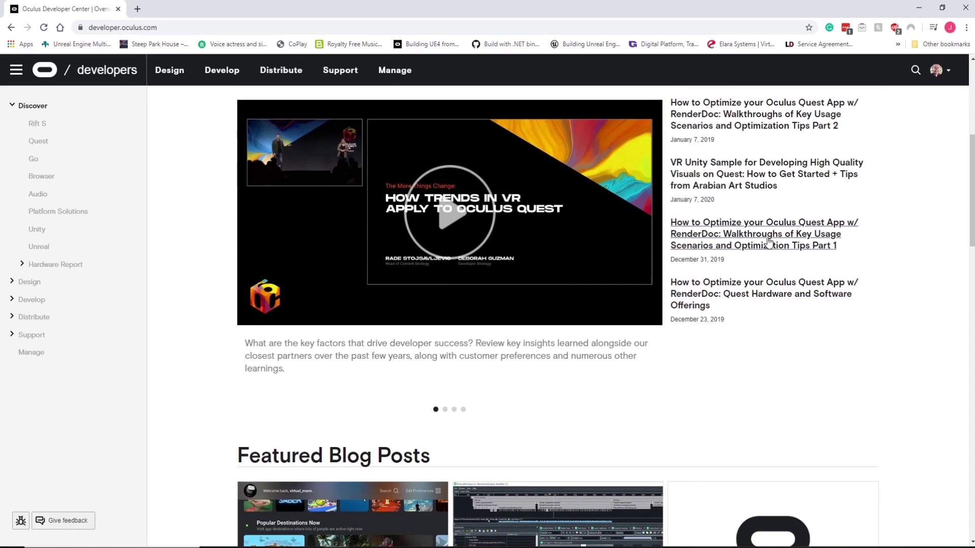
scroll(898, 291, up, 6)
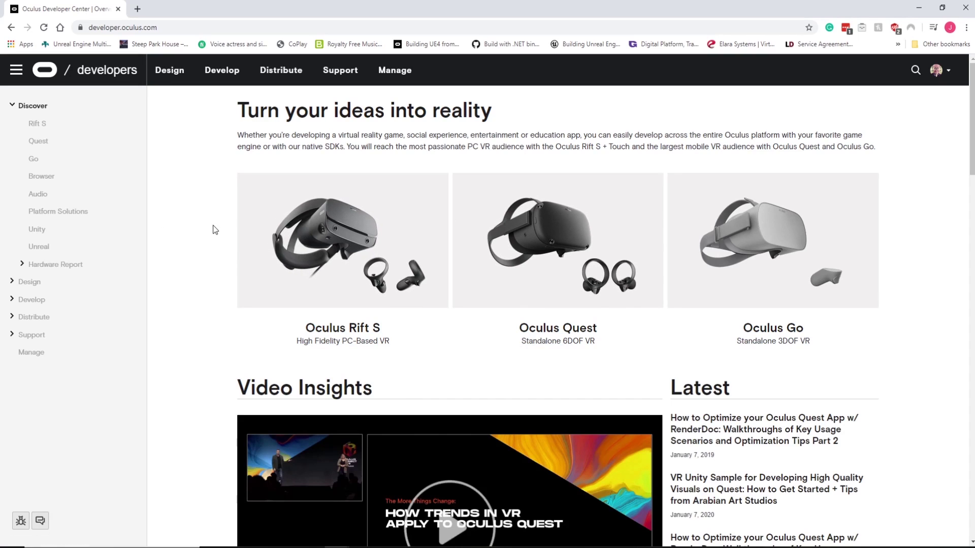
click(35, 355)
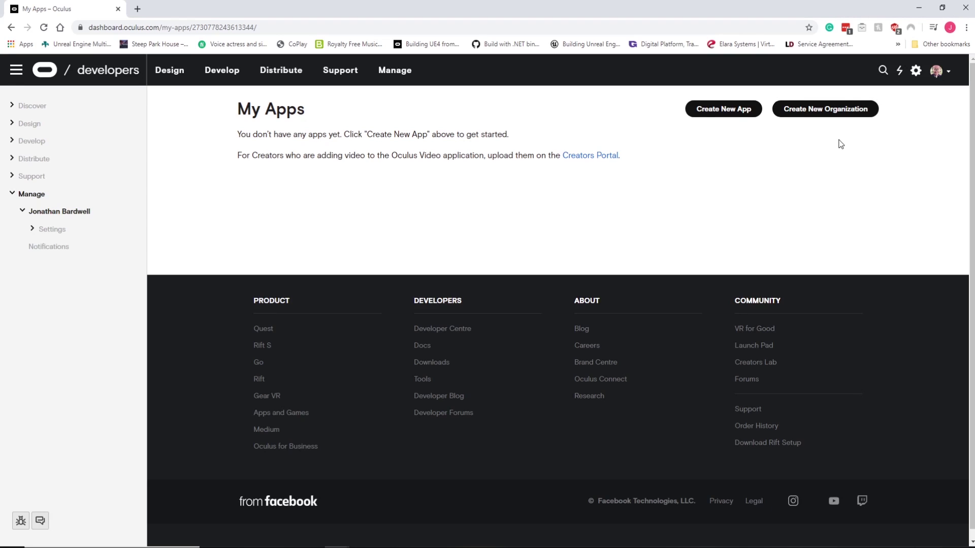
click(825, 110)
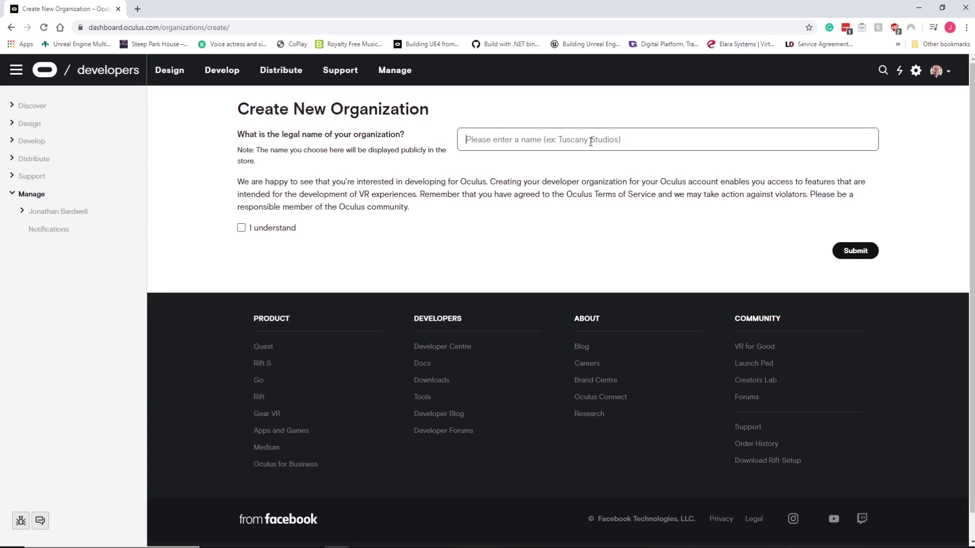
Step: Create the Game Dev XR organization, acknowledging its terms and accepting the developer NDA
text(Game)
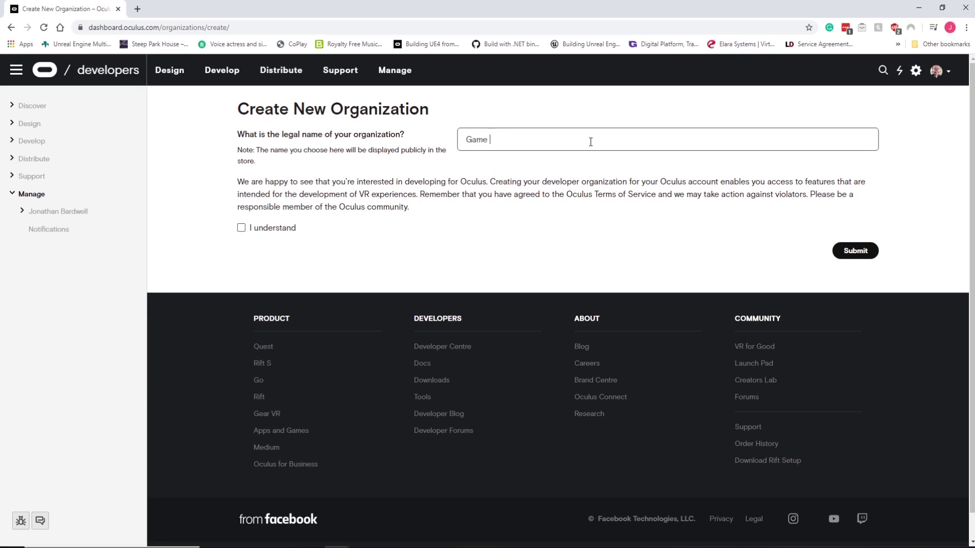
text(DDE)
text(ev XR)
click(242, 228)
click(856, 251)
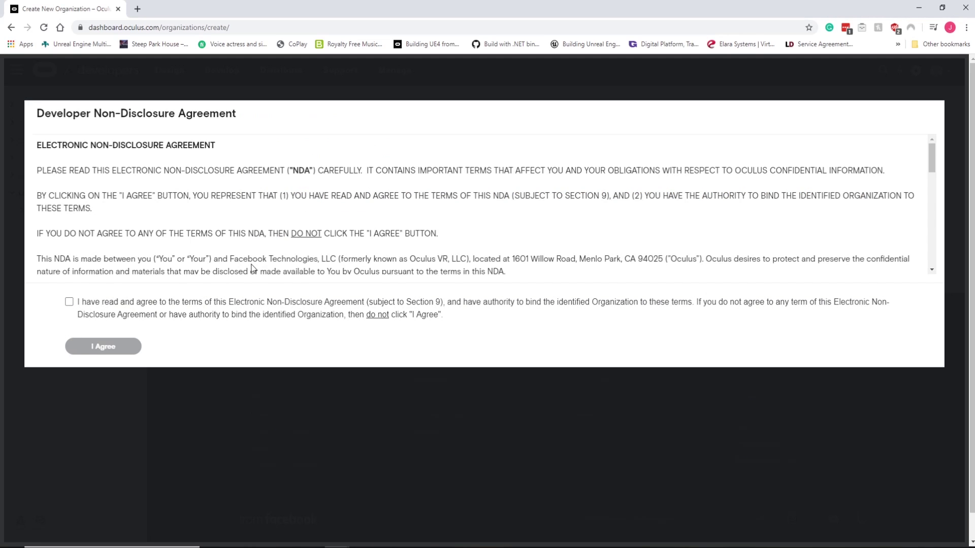
scroll(198, 222, down, 2)
click(70, 303)
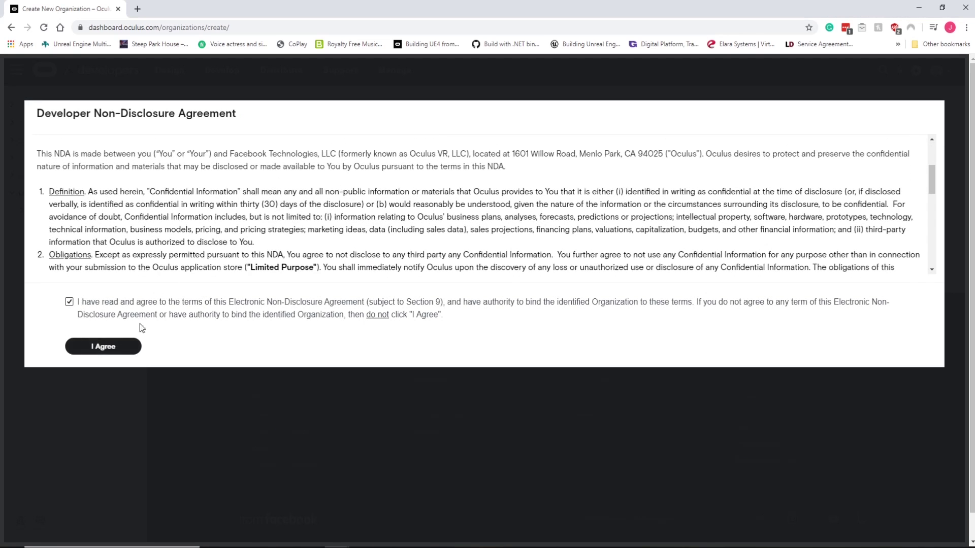
click(104, 348)
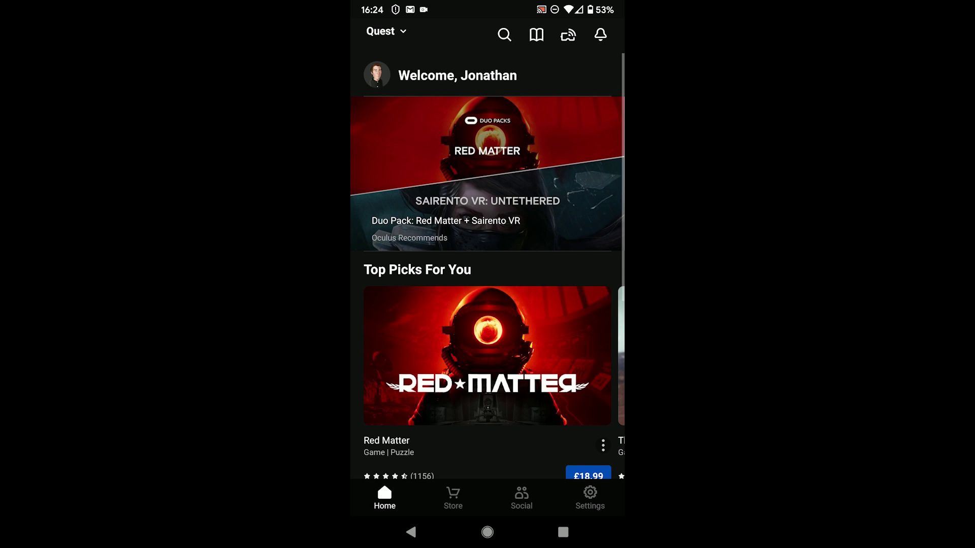
Step: Connect the Oculus Quest in the phone app's Settings and switch on its Developer Mode
click(590, 497)
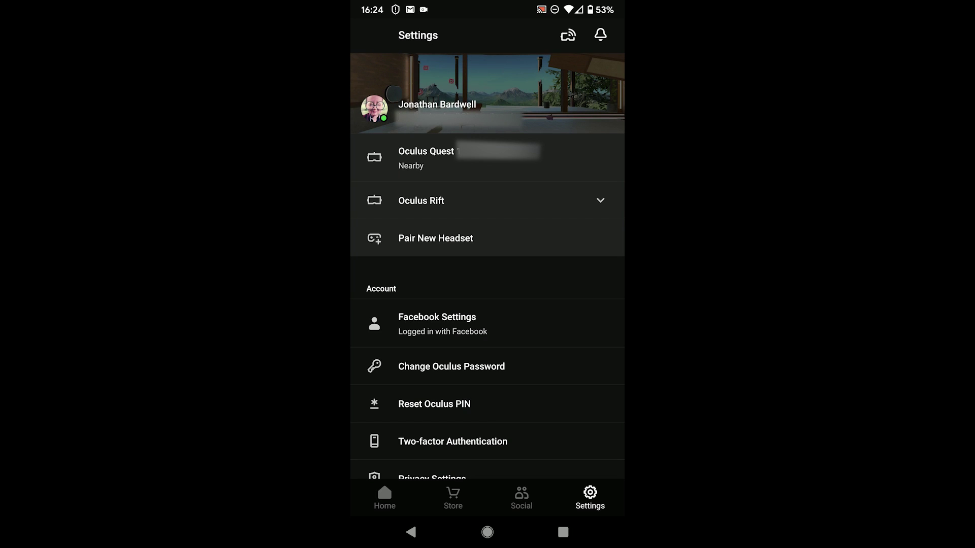
click(488, 157)
click(460, 157)
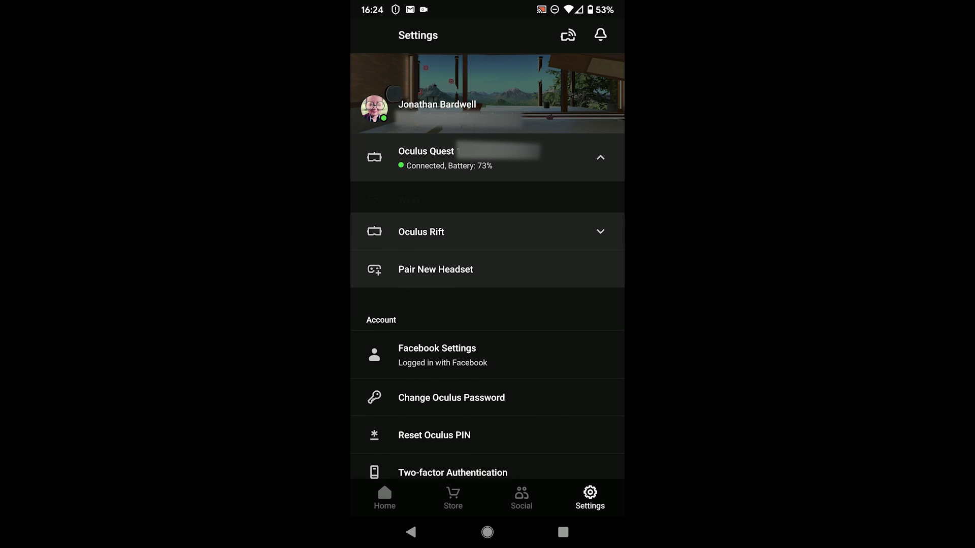
click(488, 157)
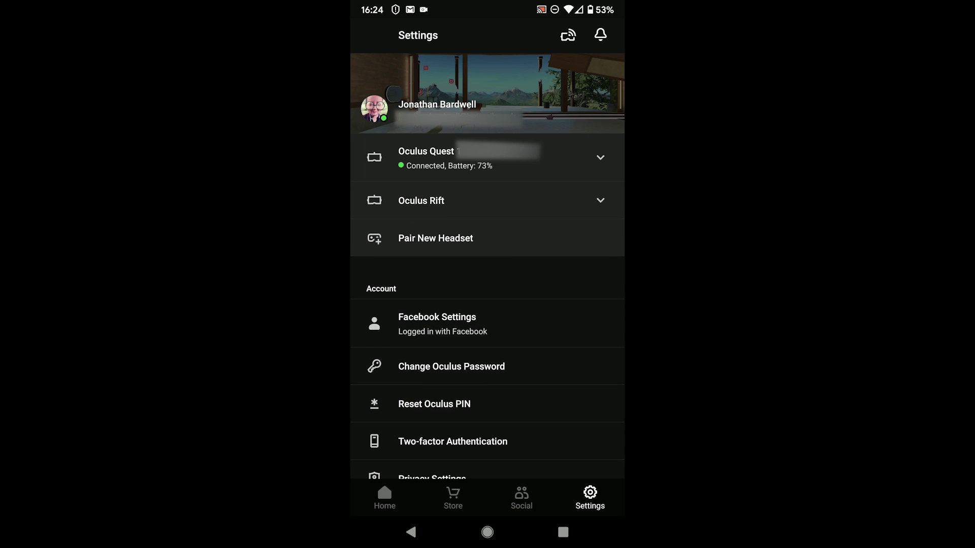
click(488, 157)
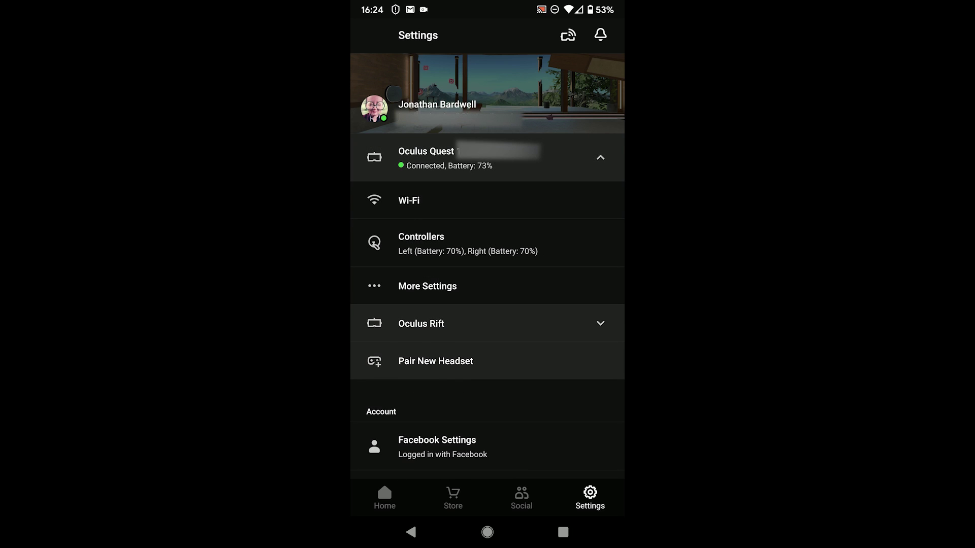
click(428, 286)
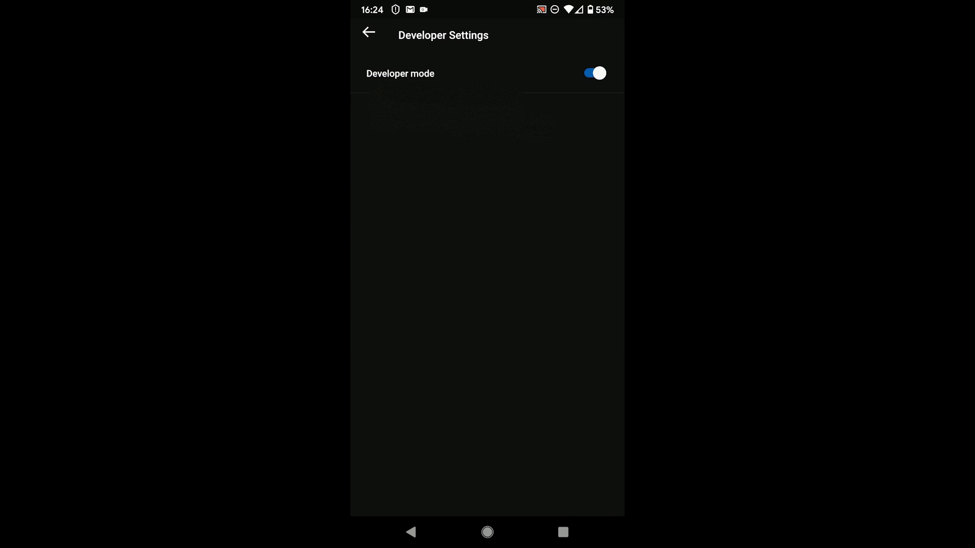
click(368, 32)
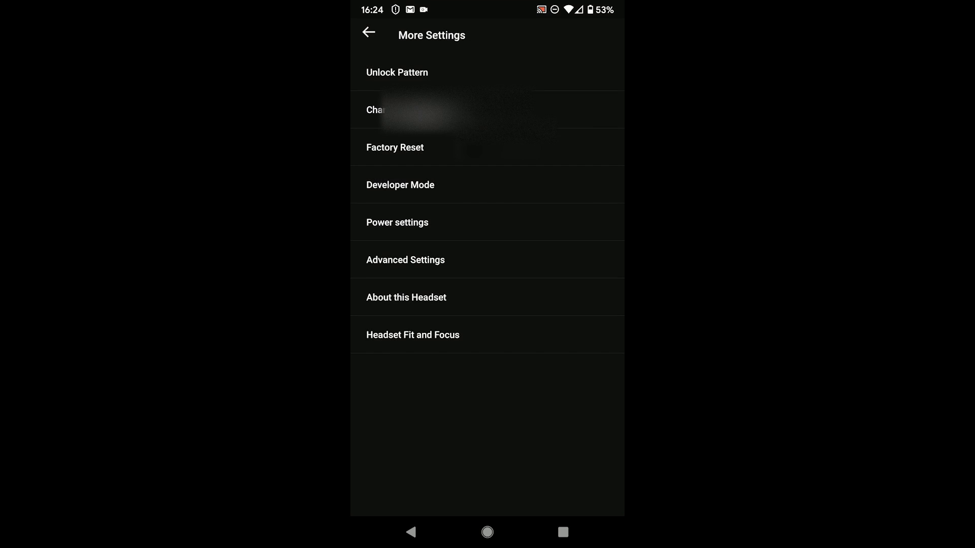
click(411, 532)
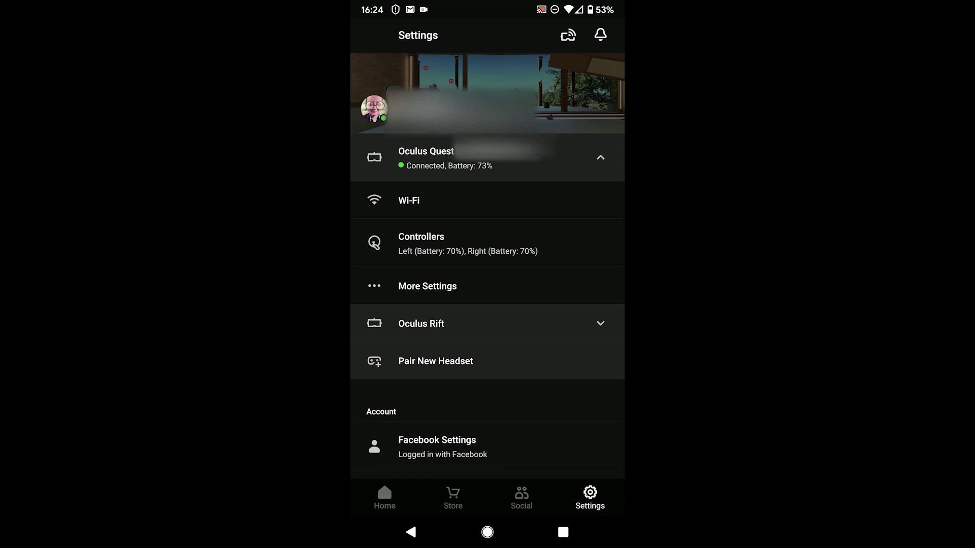
Step: Check the headset's Developer settings, then open the Library's Apps page listing 26 apps
click(563, 532)
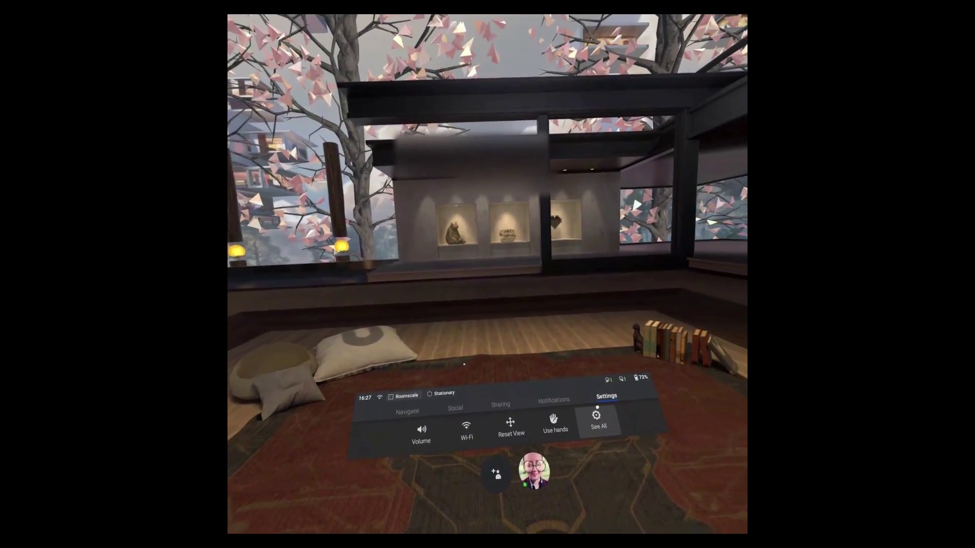
click(634, 412)
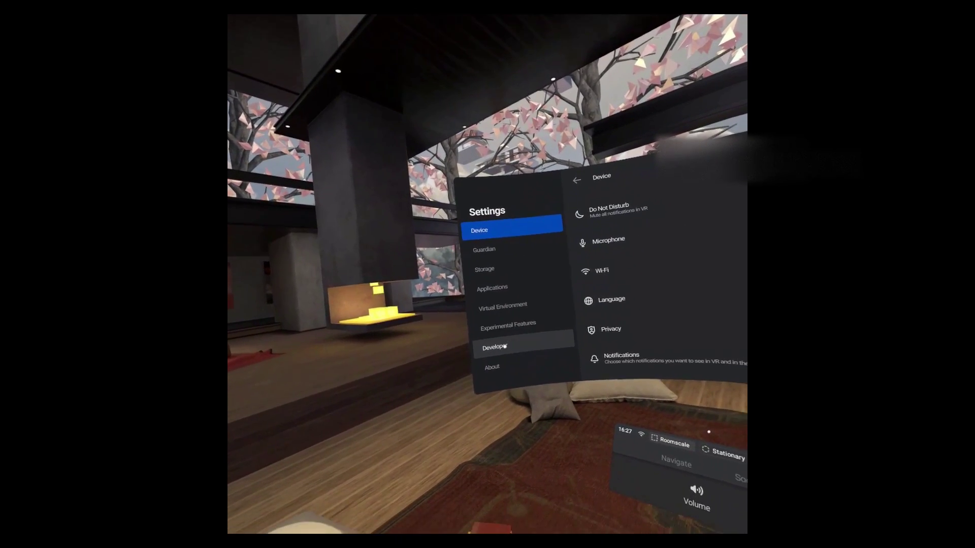
click(451, 355)
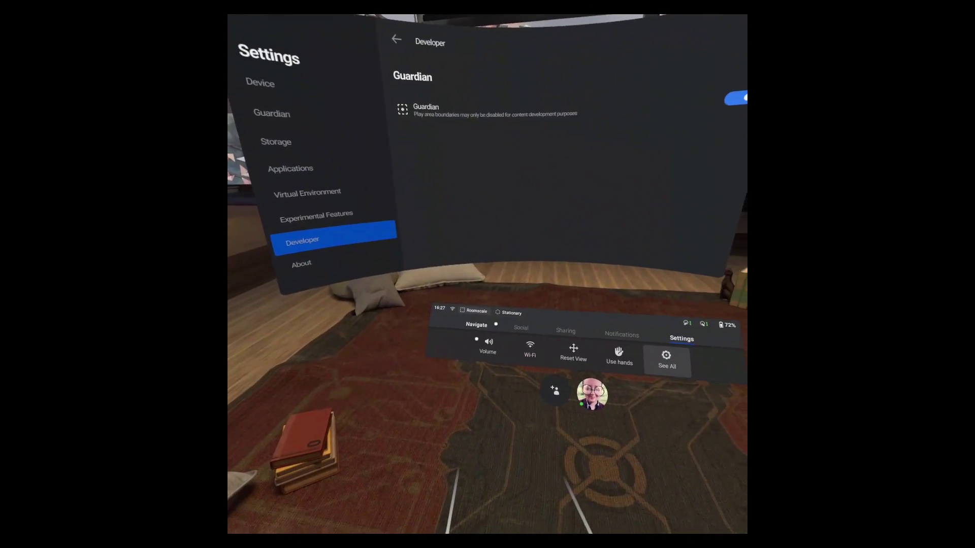
click(503, 353)
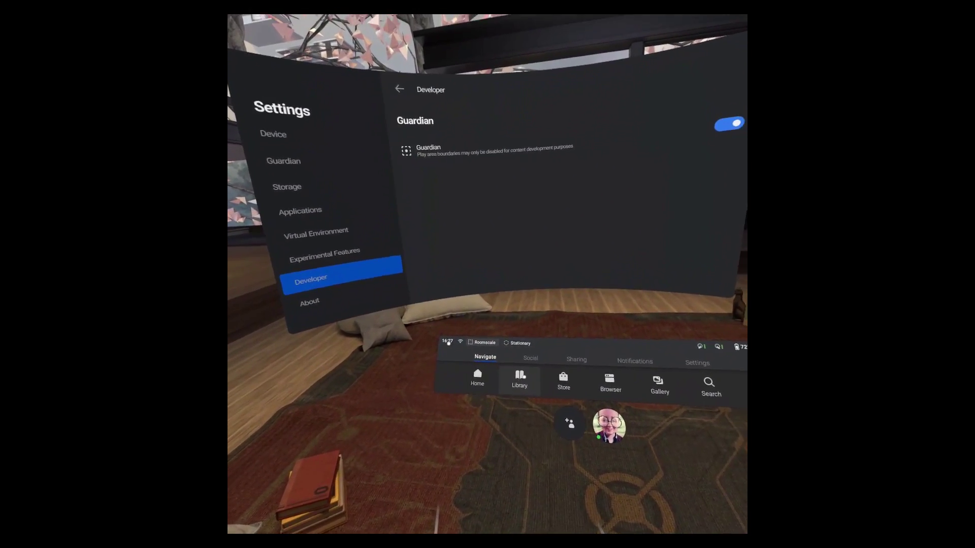
click(526, 378)
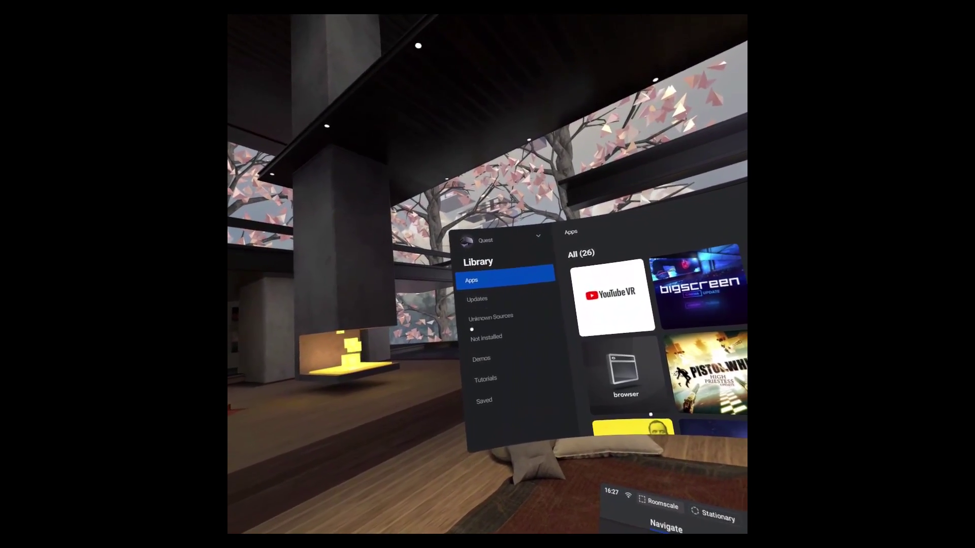
Step: Open Unknown Sources in the Quest Library and scroll down to the MenuSystem and Testbuild builds
click(453, 318)
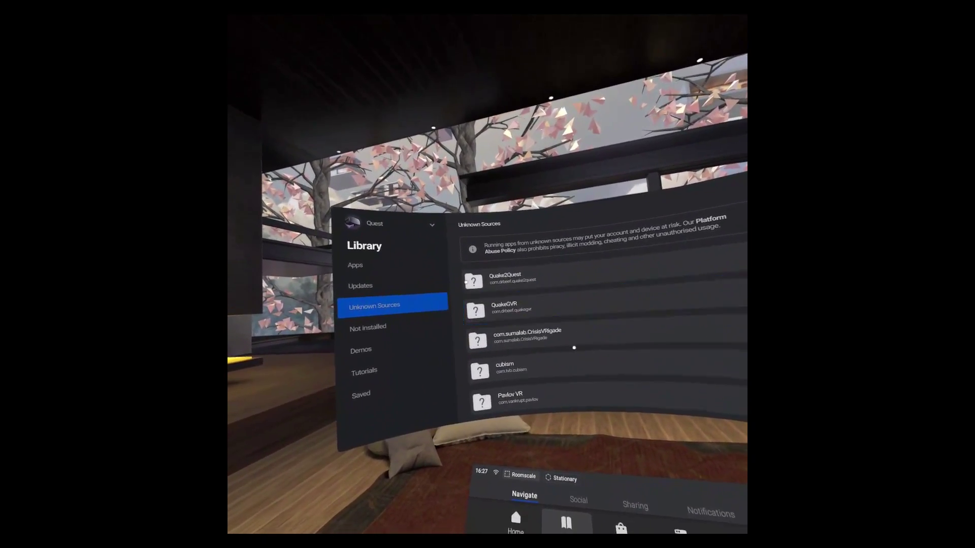
scroll(574, 348, down, 2)
scroll(614, 282, down, 3)
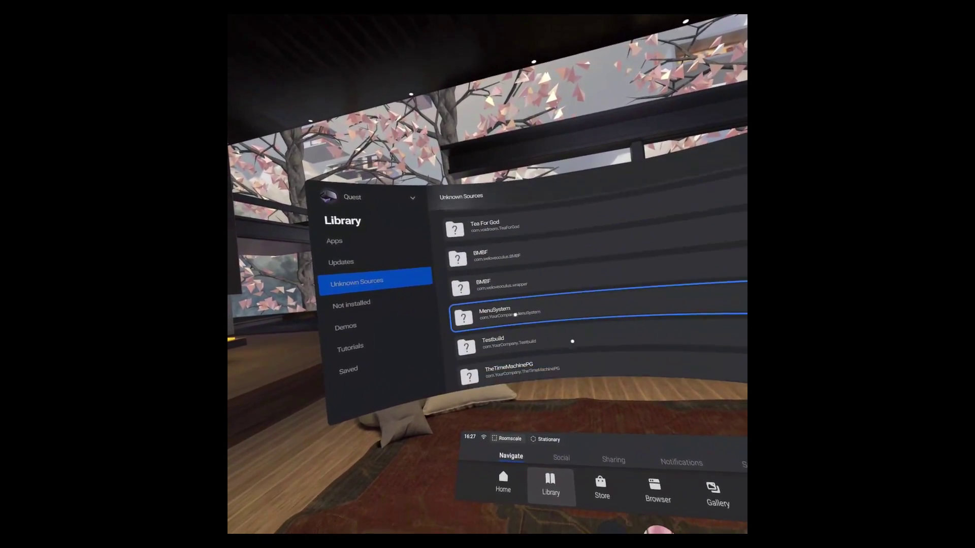
scroll(574, 315, down, 2)
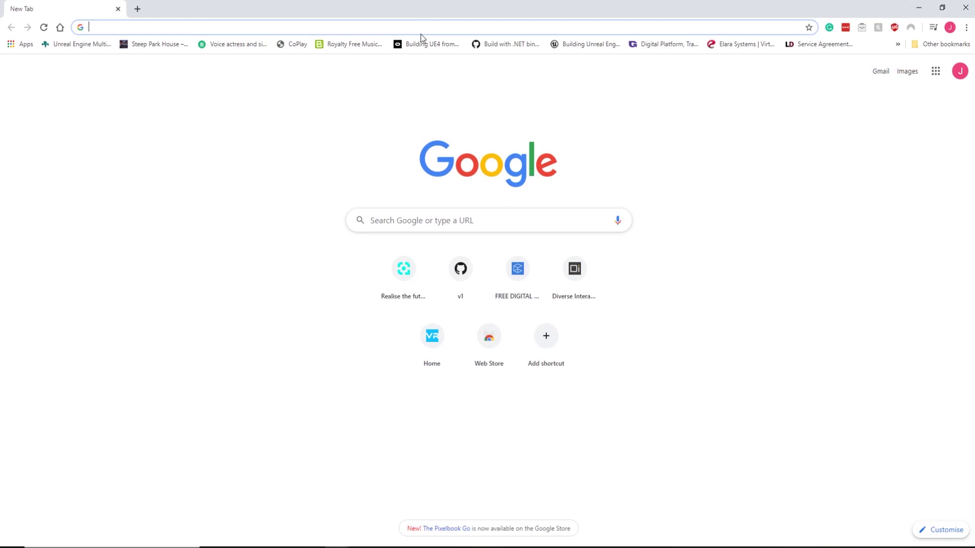
Step: Search for 'oculus ADB Drivers' and open the Oculus ADB Drivers developer page
text(oculus )
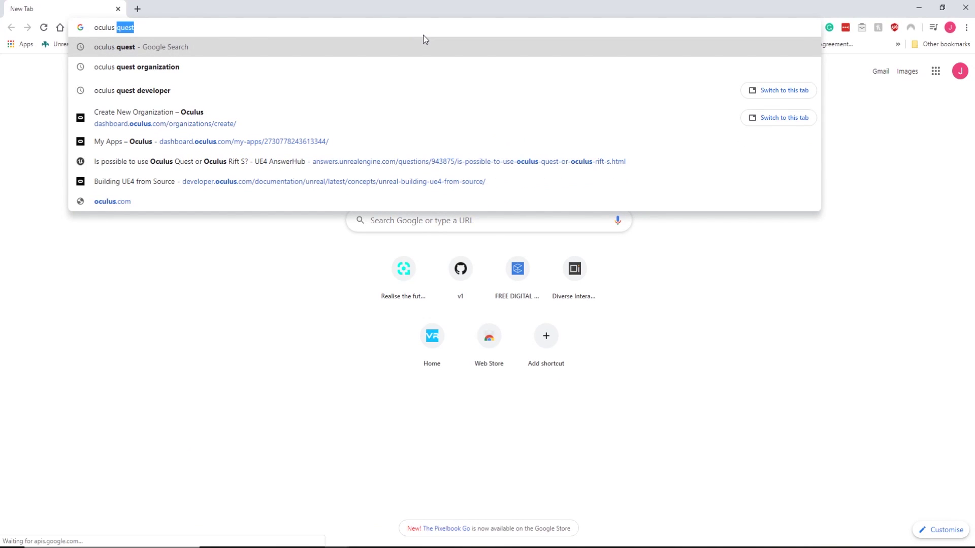
text(ADB)
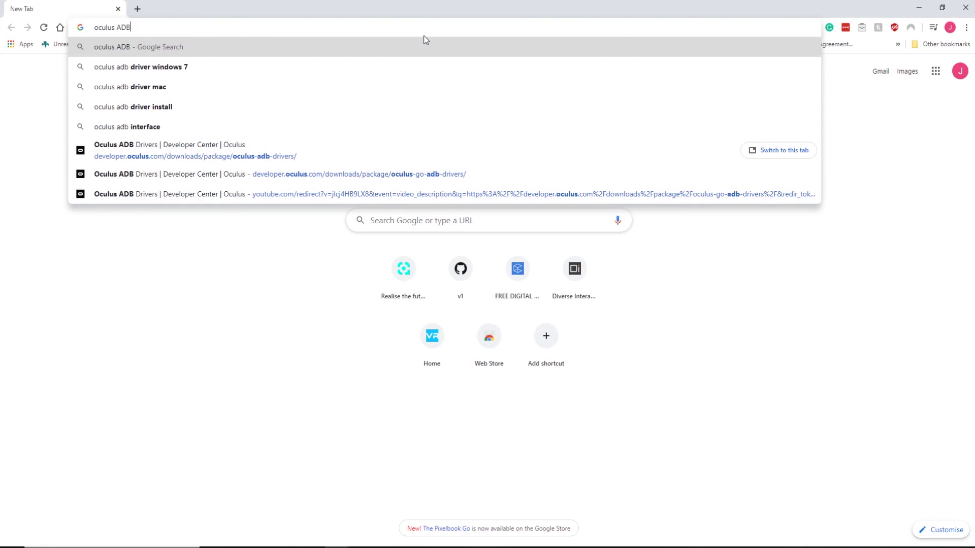
text( Drivers)
key(Return)
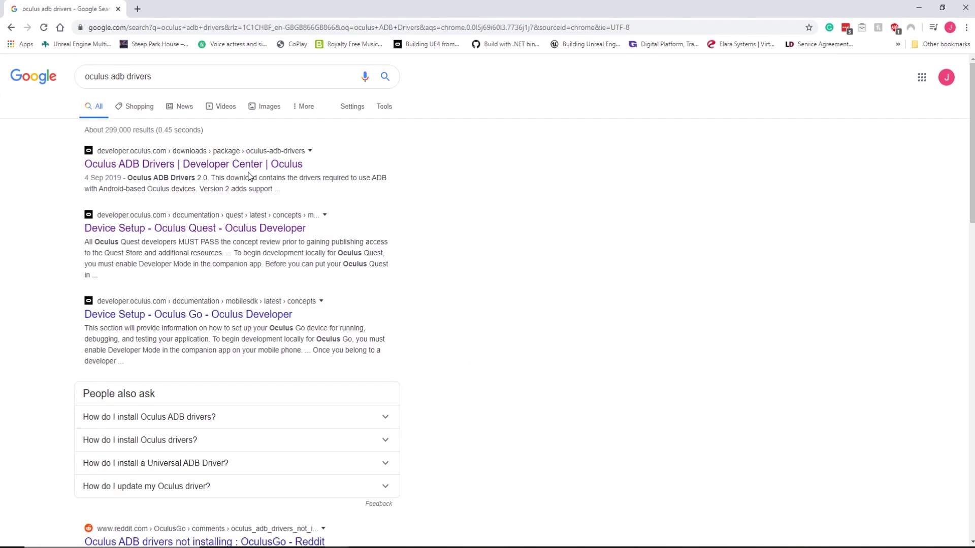
click(273, 169)
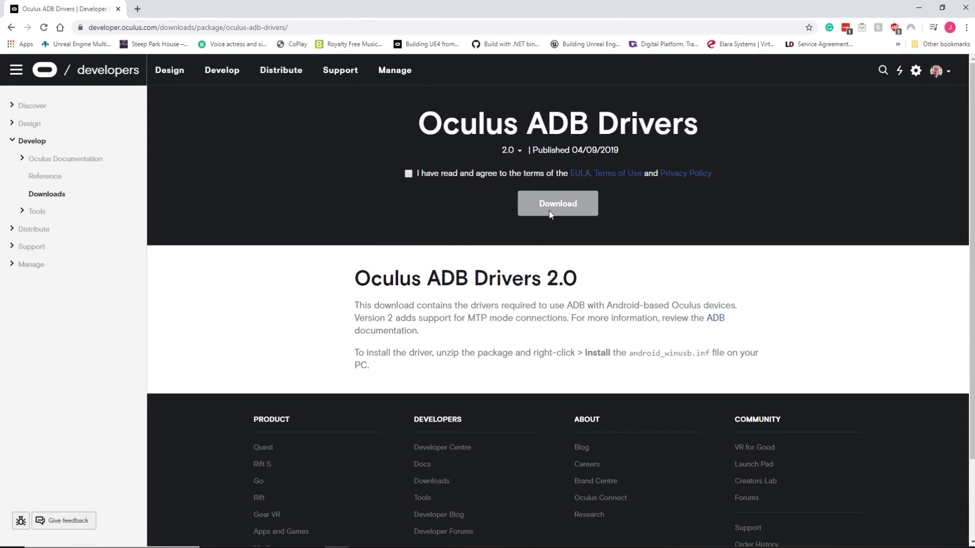
Step: Accept the licence and save oculus-adb-driver-2.0.zip to Downloads, replacing the old copy
click(409, 174)
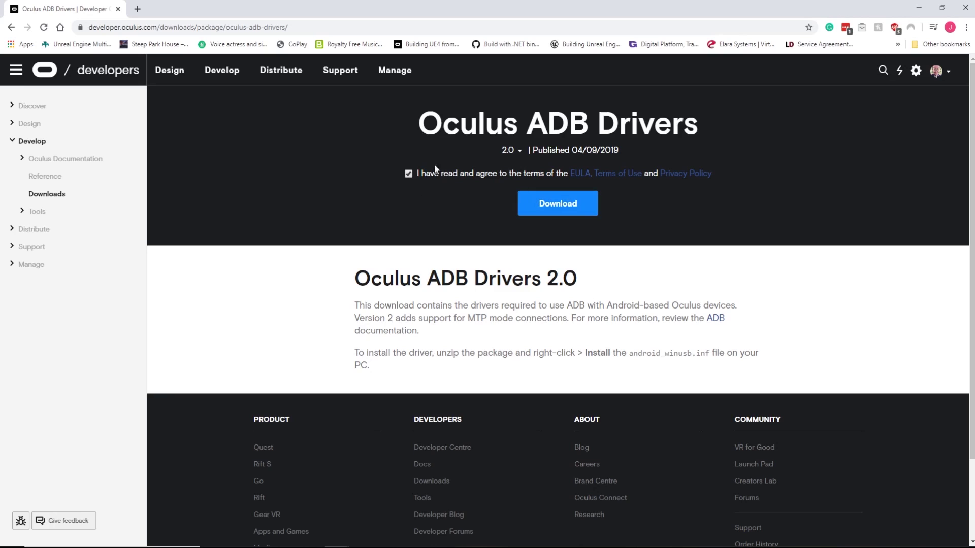
click(557, 203)
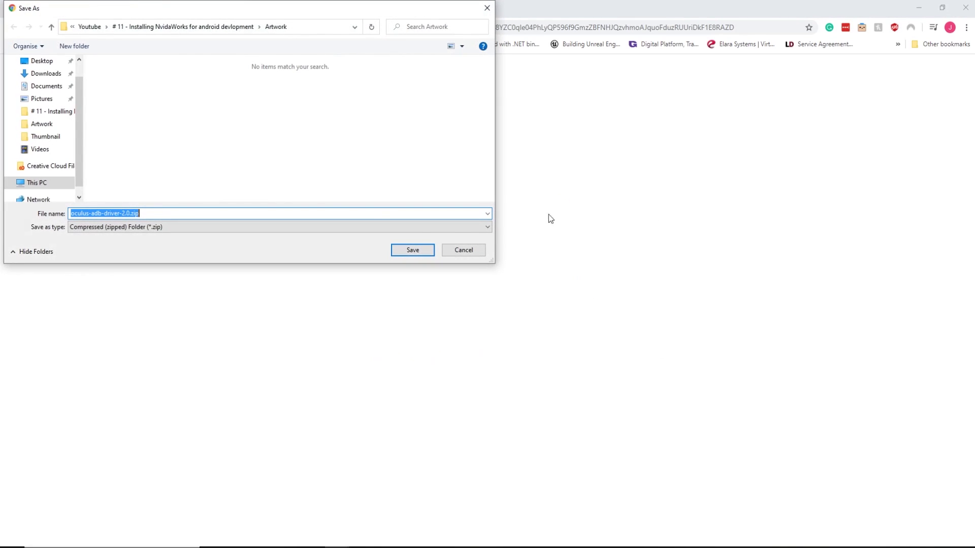
scroll(39, 190, down, 1)
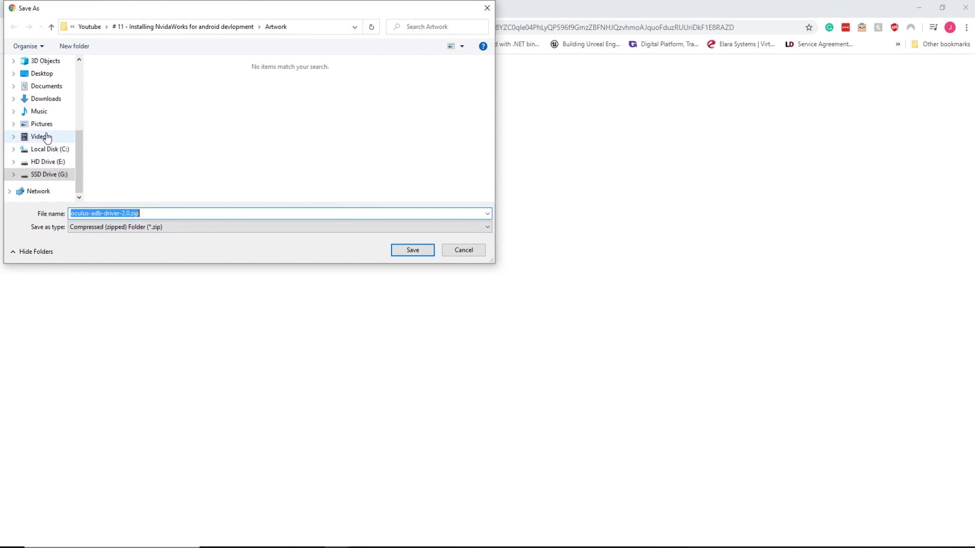
click(53, 99)
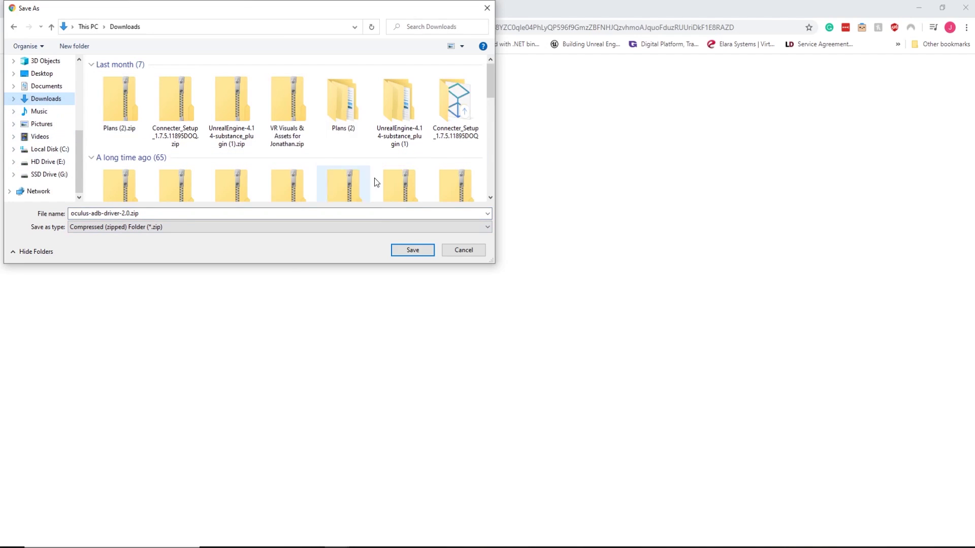
click(409, 250)
click(525, 282)
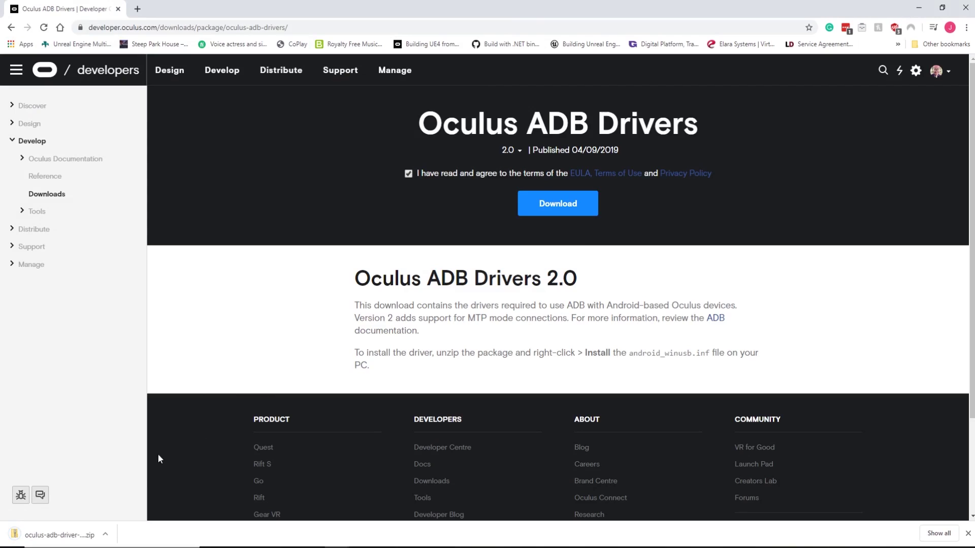
Step: Extract the downloaded ADB driver zip to its suggested folder, overwriting existing files
click(106, 535)
click(133, 498)
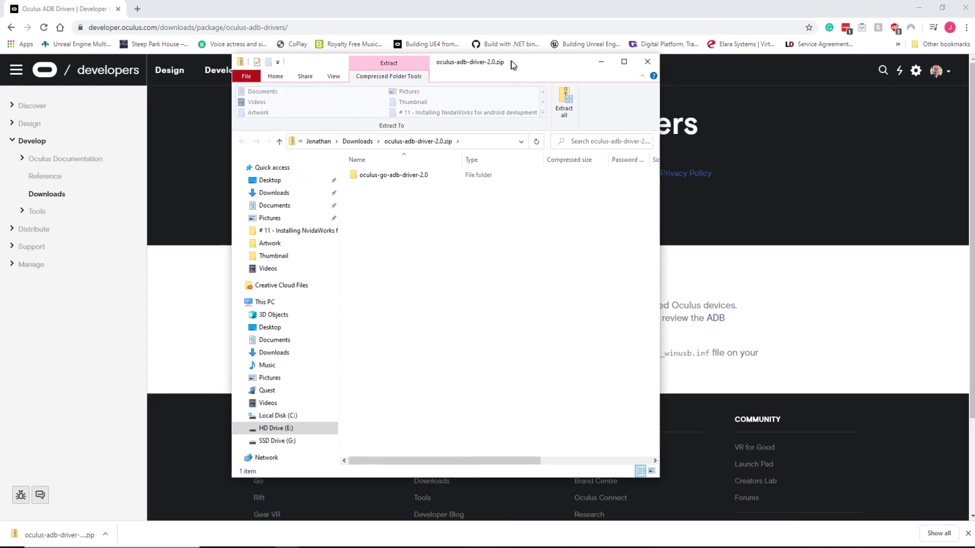
drag(511, 61, 600, 89)
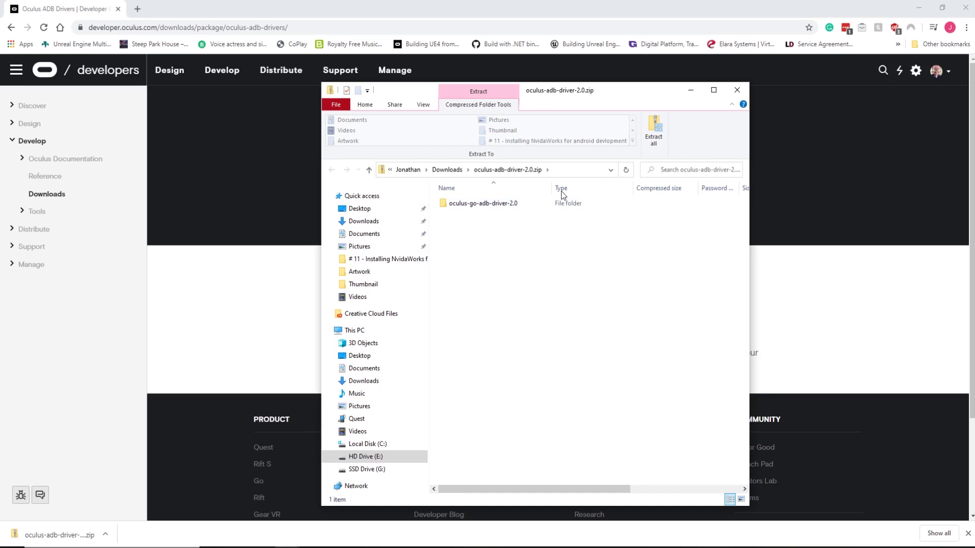
click(654, 131)
click(580, 379)
click(201, 199)
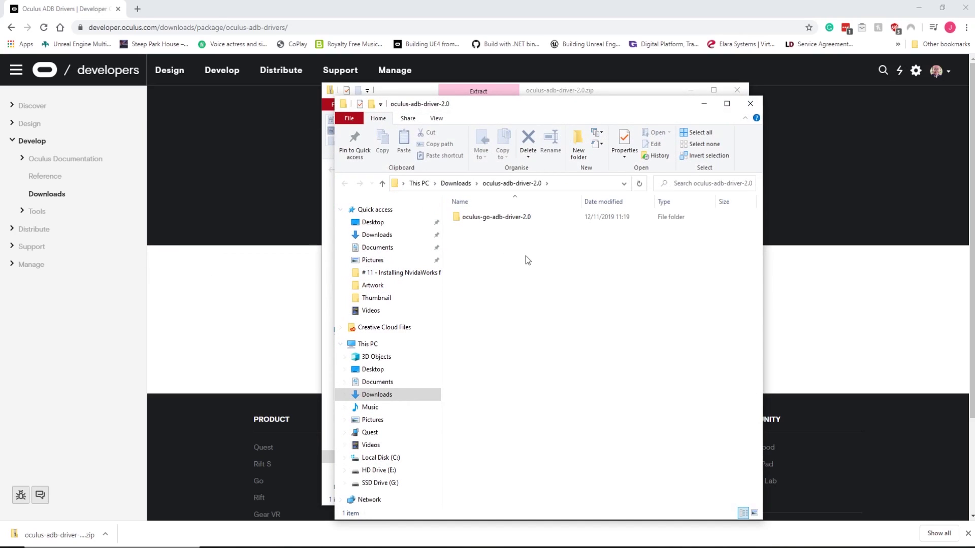
Step: Install android_winusb.inf from oculus-go-adb-driver-2.0\usb_driver, then close both Explorer windows
double_click(498, 219)
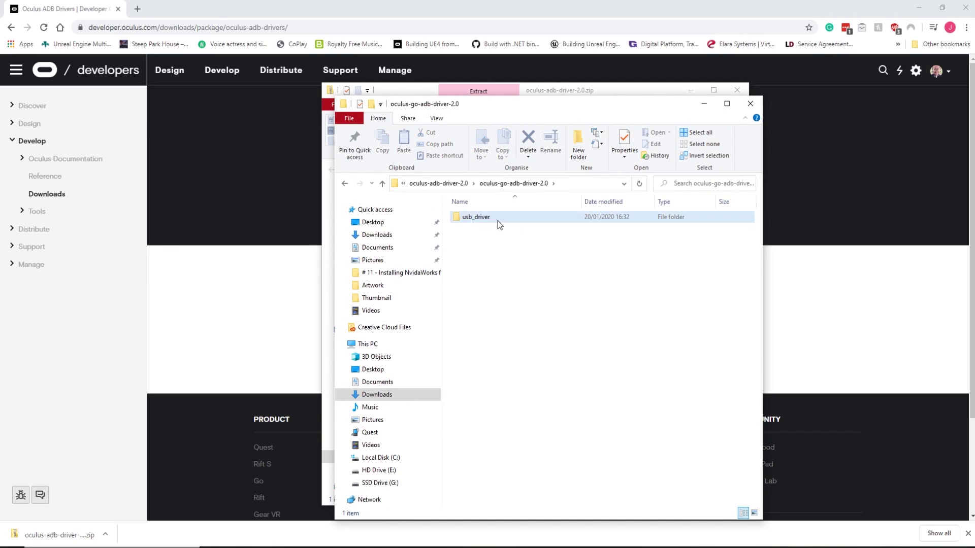
double_click(498, 218)
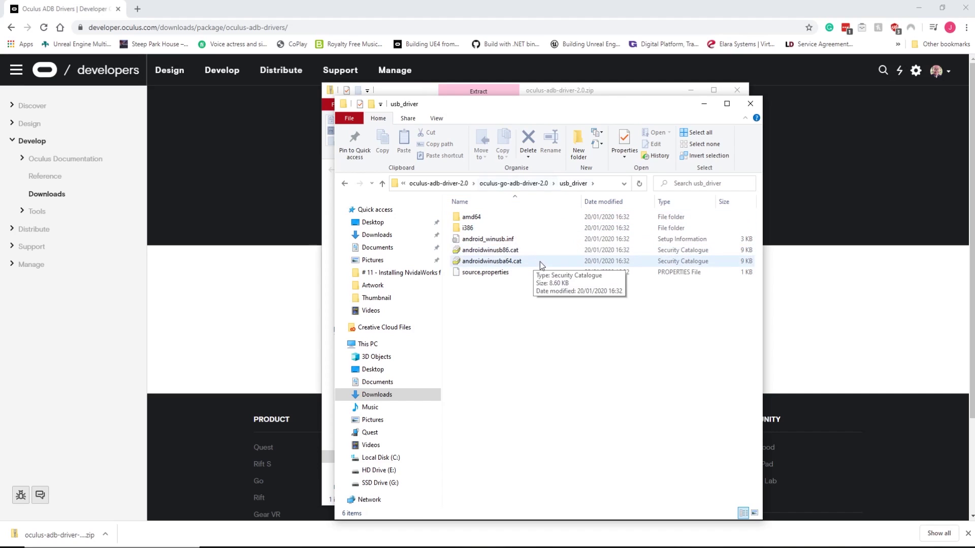
right_click(480, 243)
click(430, 261)
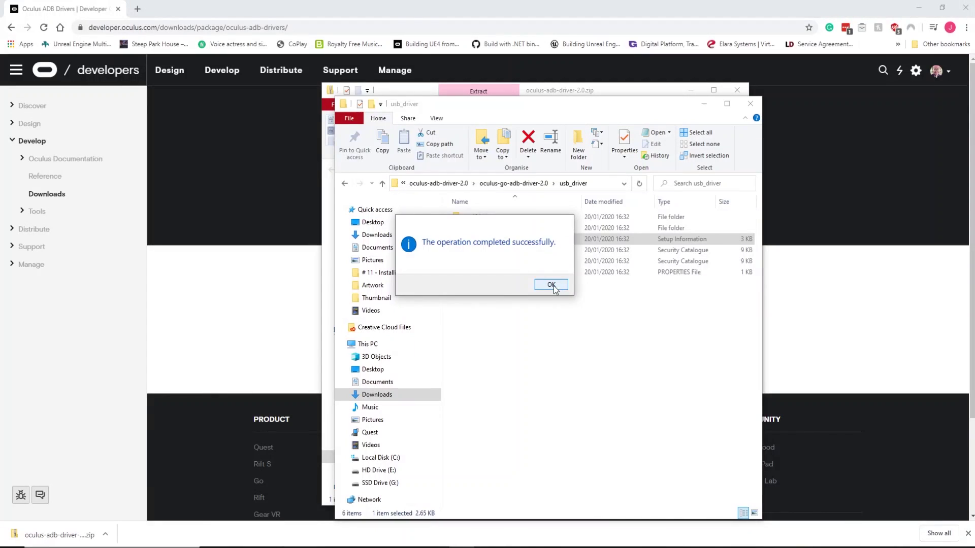
click(554, 284)
click(750, 104)
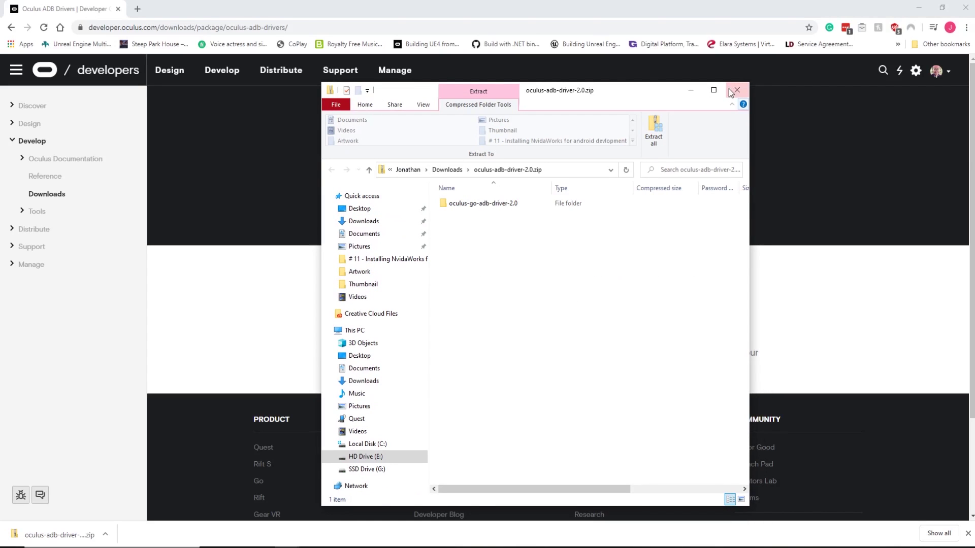
click(736, 90)
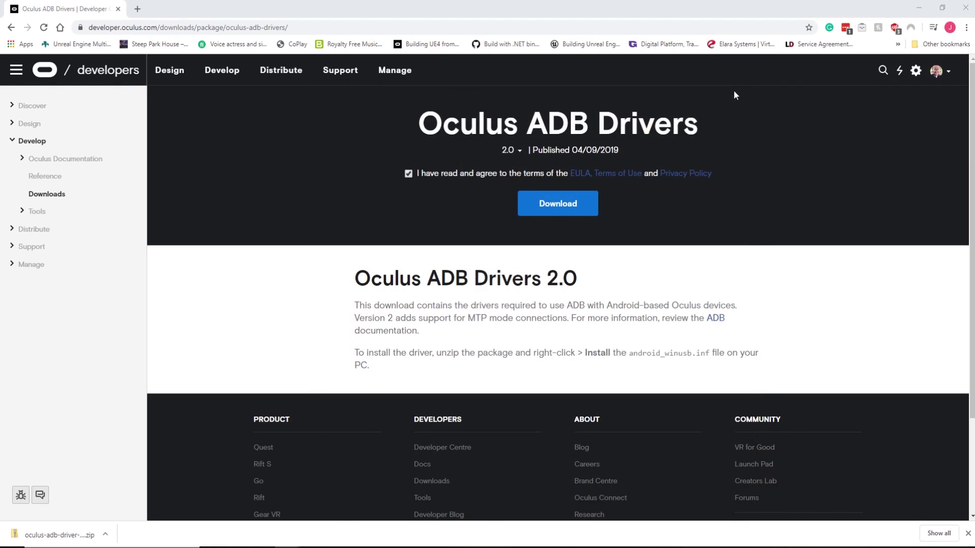
Step: Open Command Prompt via 'cmd', verify adb devices lists the headset, then close it
click(964, 5)
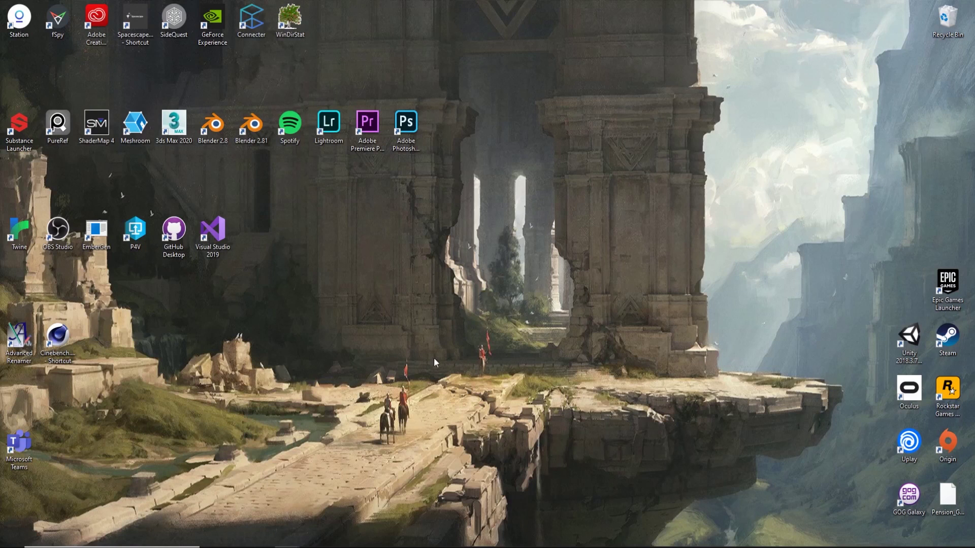
key(super+s)
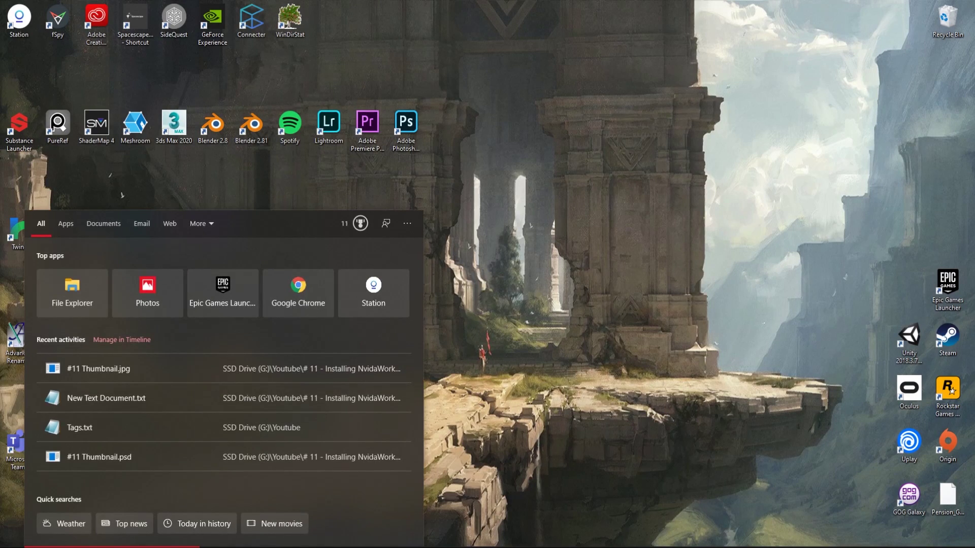
text(cmd)
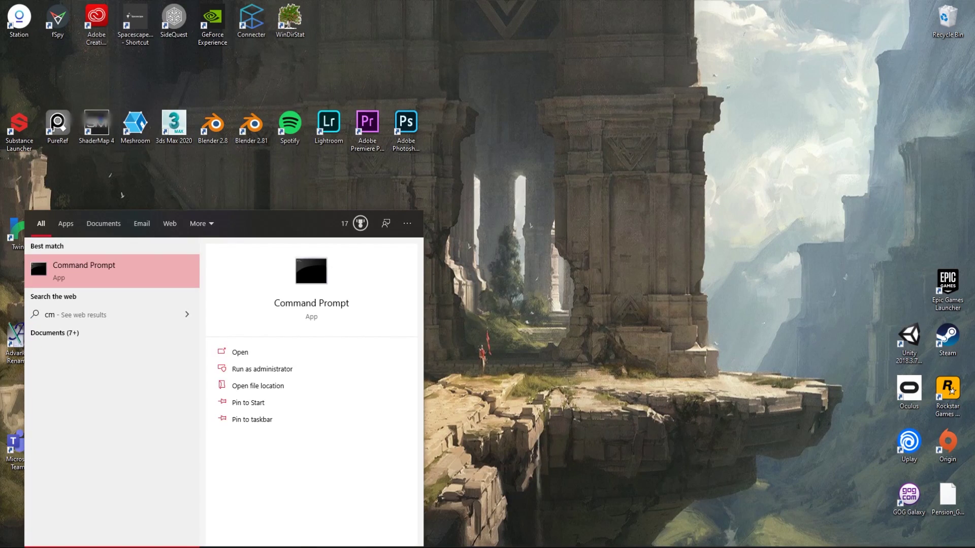
key(Return)
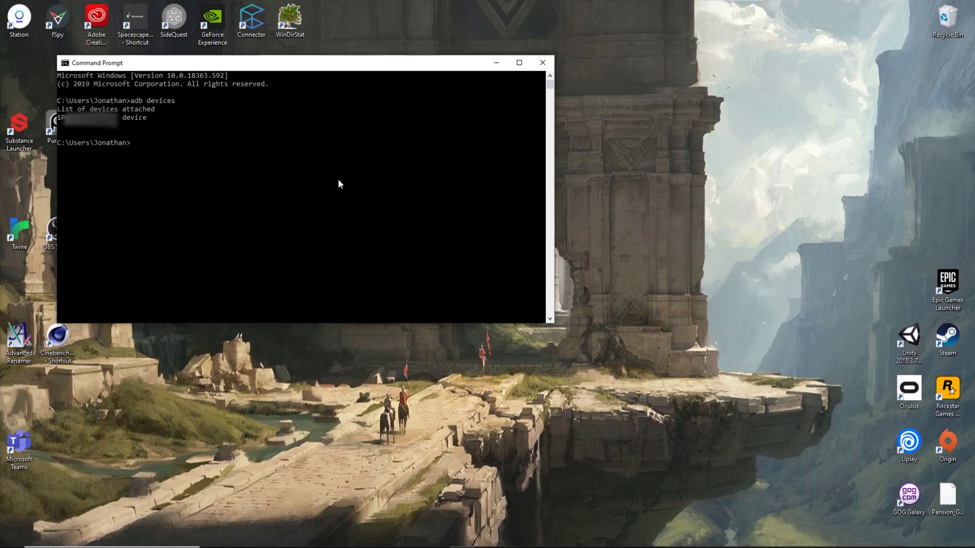
click(543, 63)
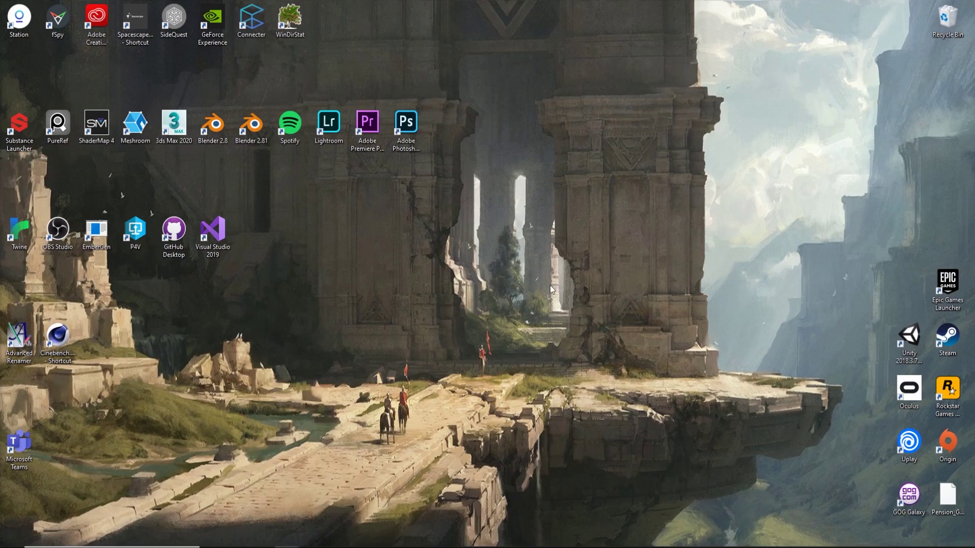
Step: Build the UE4 project in Visual Studio 2019 with Ctrl+Shift+B
click(437, 541)
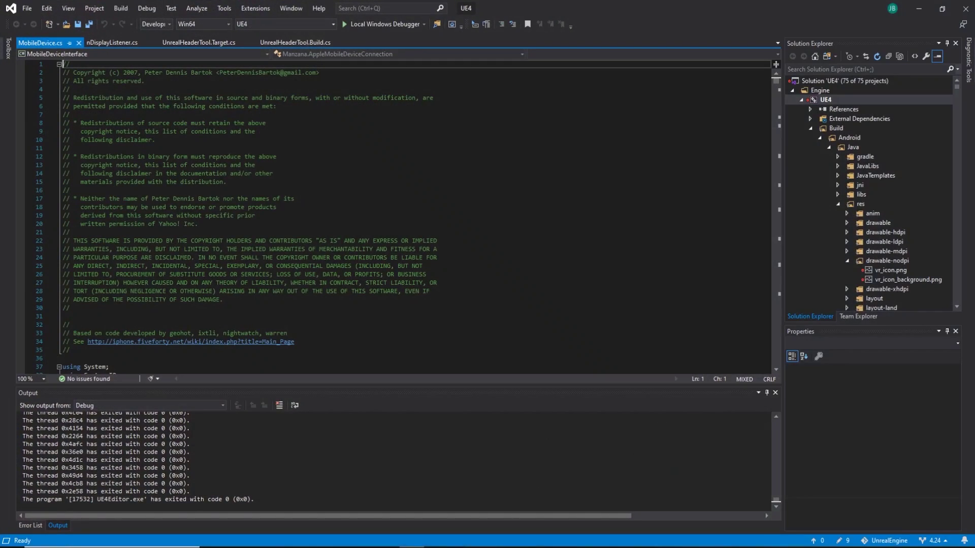
click(829, 100)
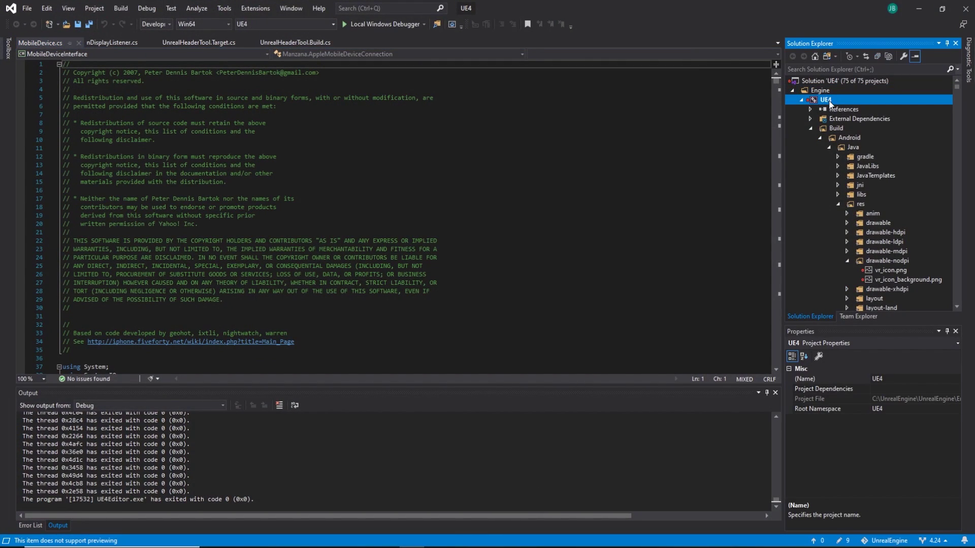
key(ctrl+shift+b)
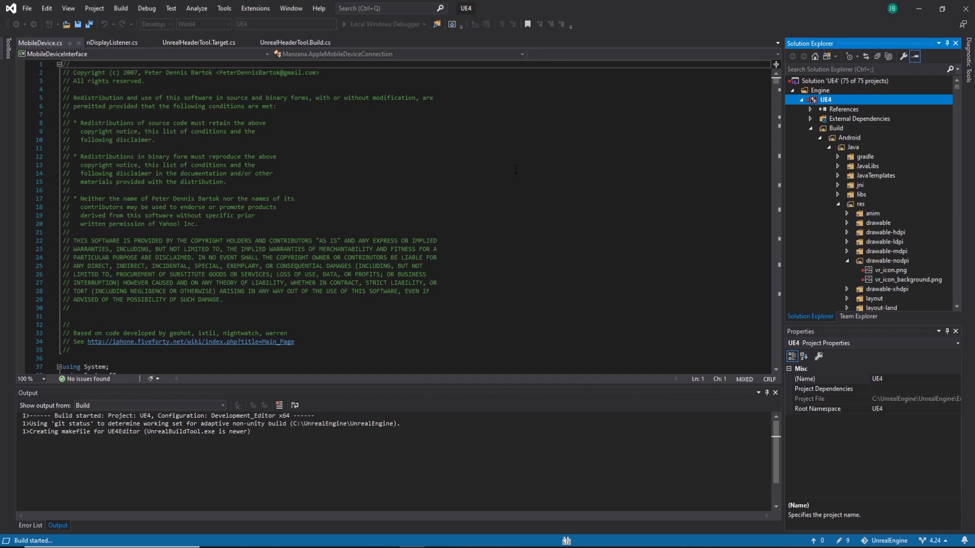
Step: Dismiss the SteamVR Safe Mode notice and quit SteamVR from its menu
click(918, 9)
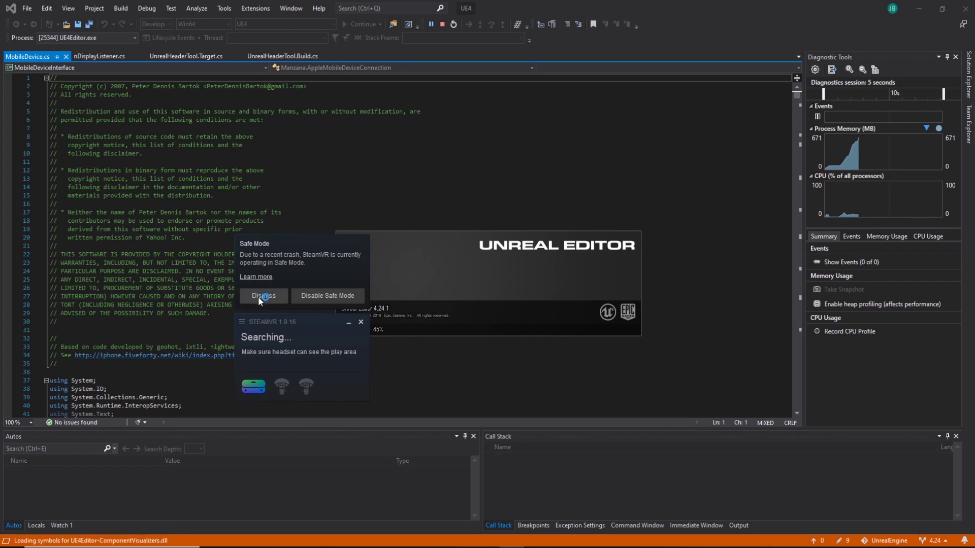
click(262, 297)
click(241, 323)
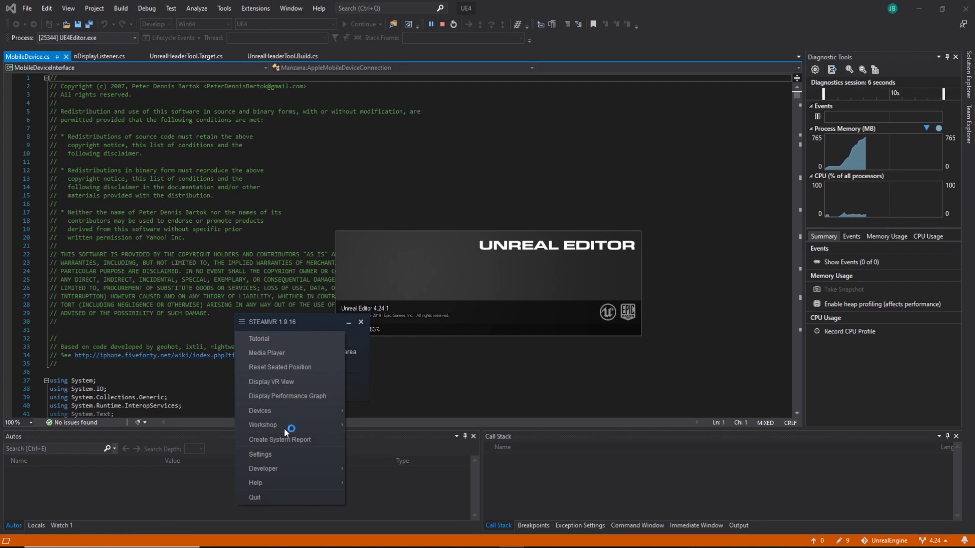
click(267, 498)
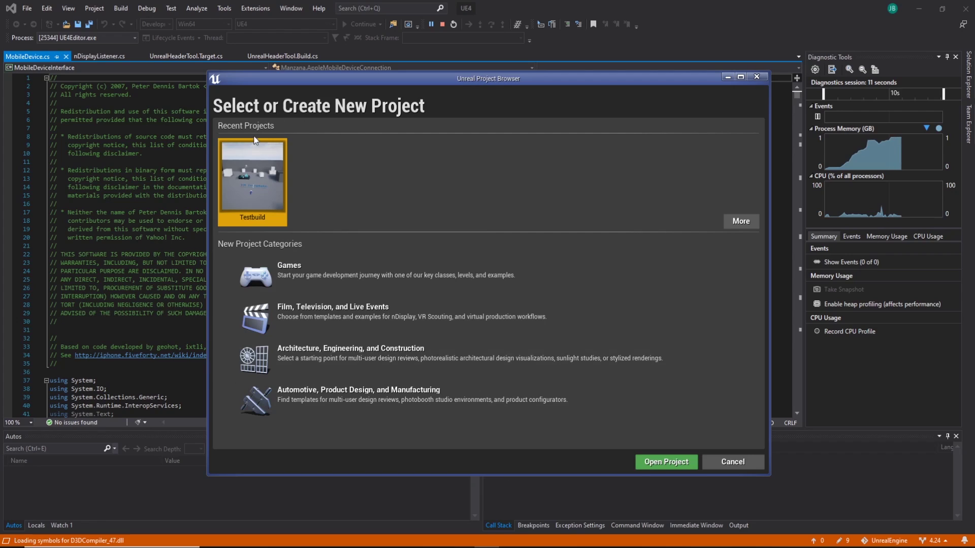
Step: Choose the Games category and the Virtual Reality template
click(340, 276)
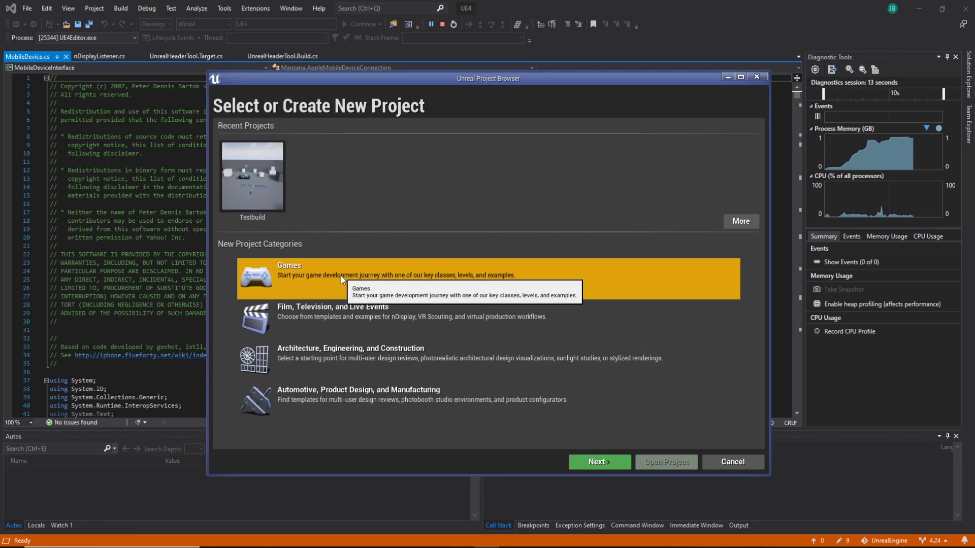
click(584, 462)
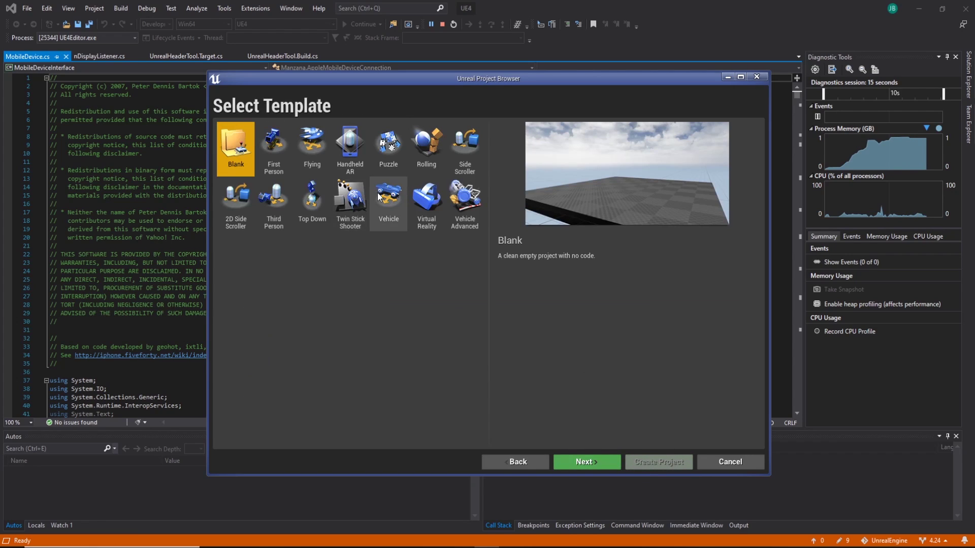
click(434, 203)
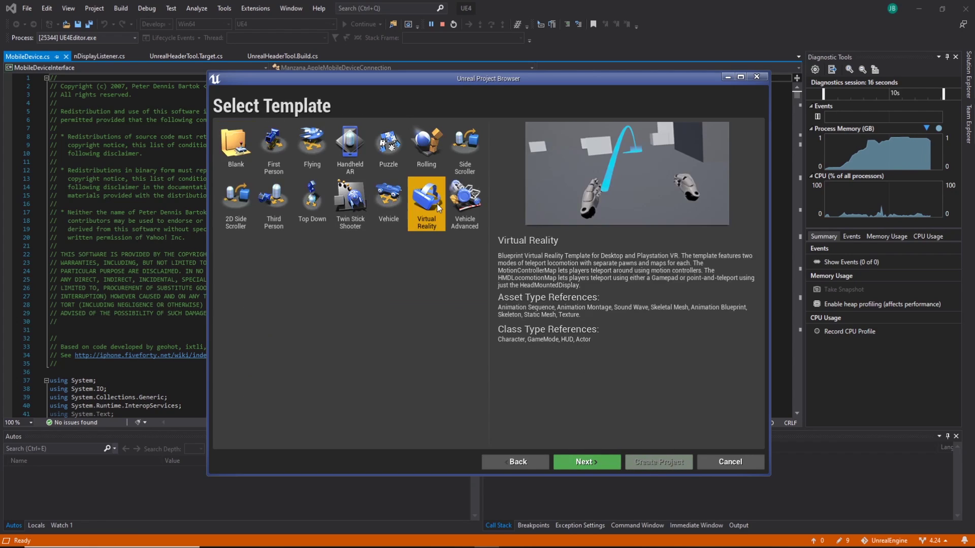
click(592, 463)
Step: Set Blueprint, Scalable 3D or 2D, raytracing disabled, Mobile/Tablet and no starter content
click(263, 151)
click(263, 150)
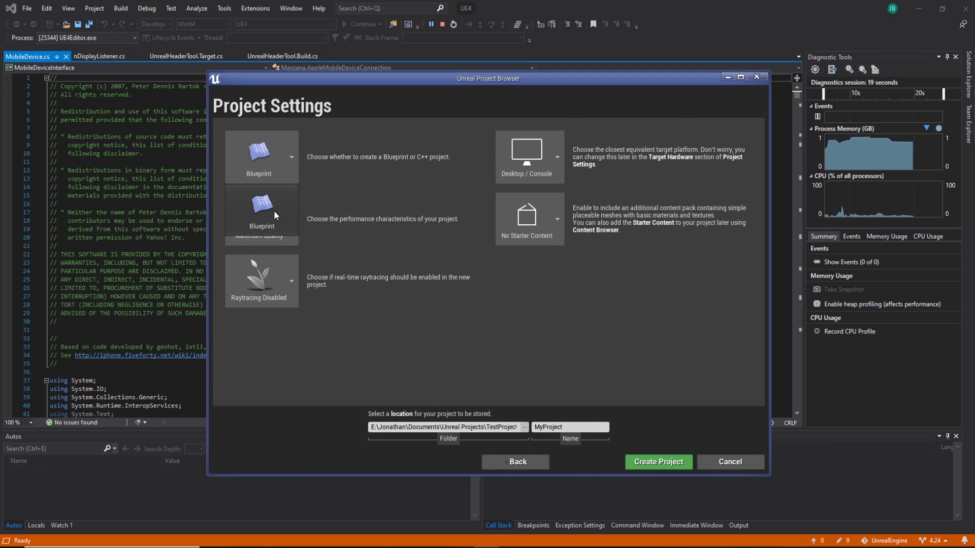
click(274, 210)
click(277, 324)
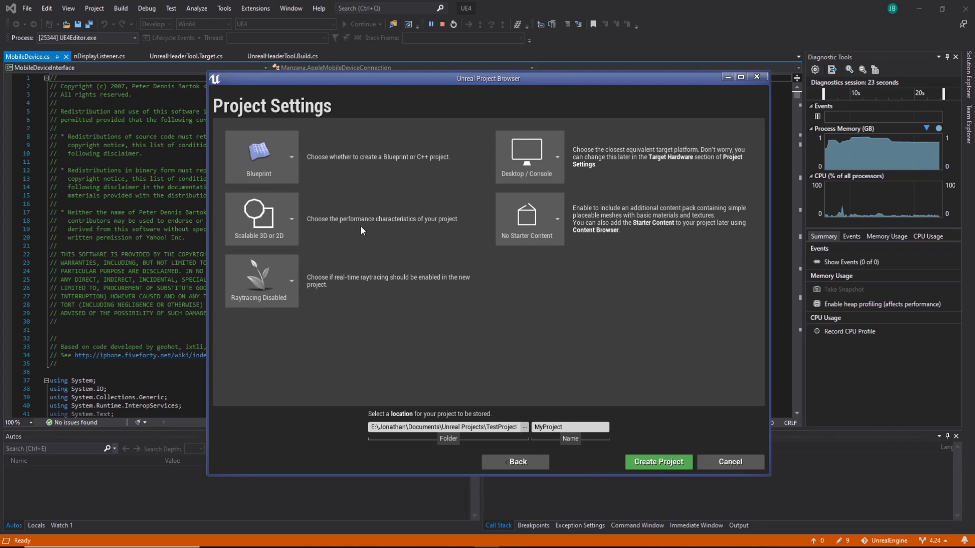
click(270, 288)
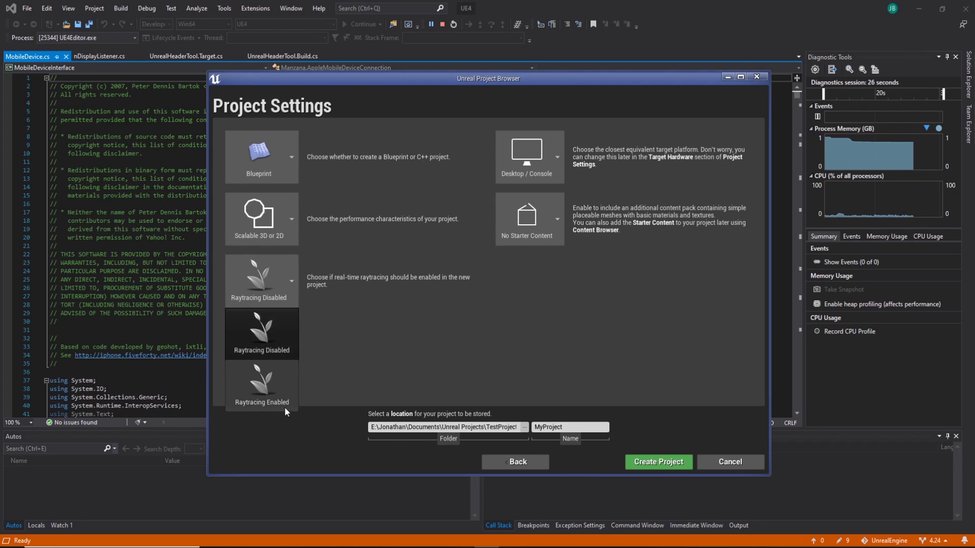
click(269, 327)
click(547, 157)
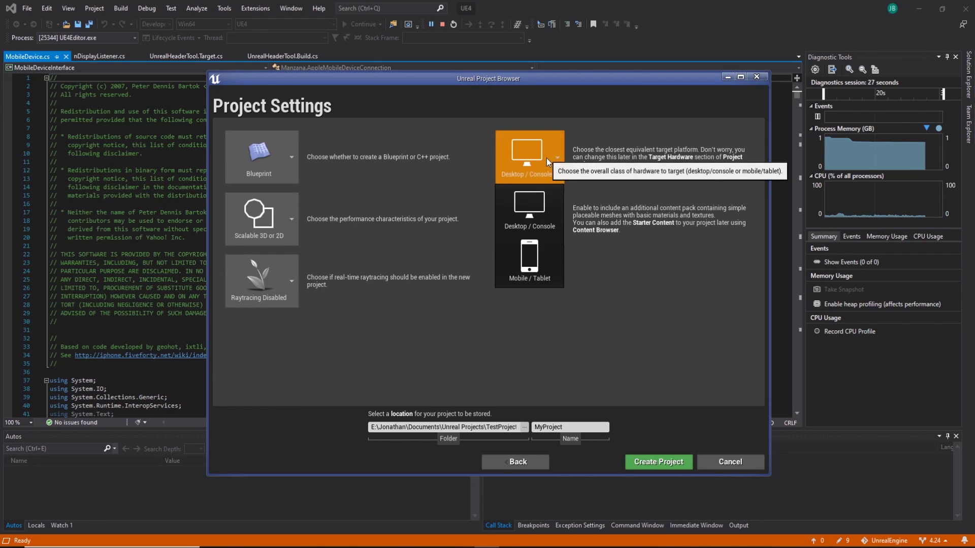
click(541, 254)
click(544, 221)
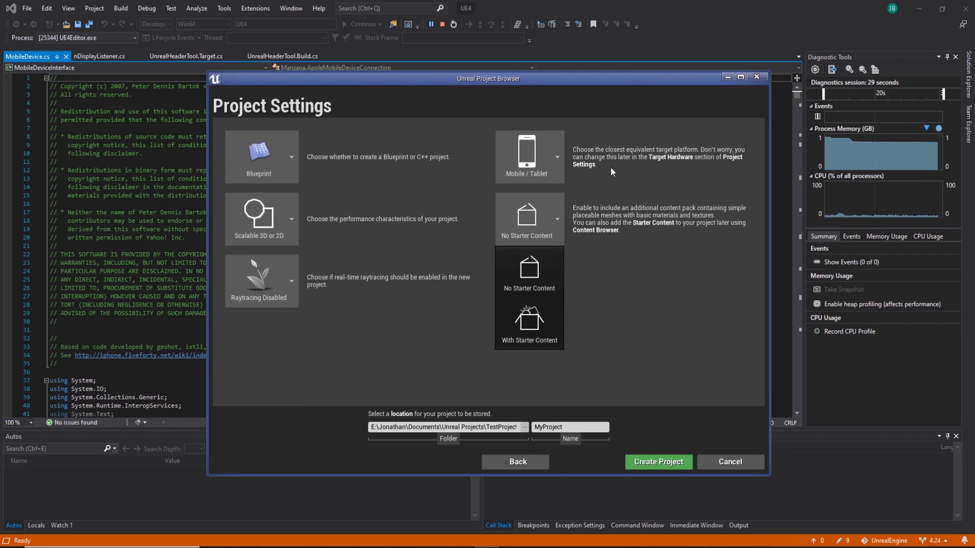
click(532, 281)
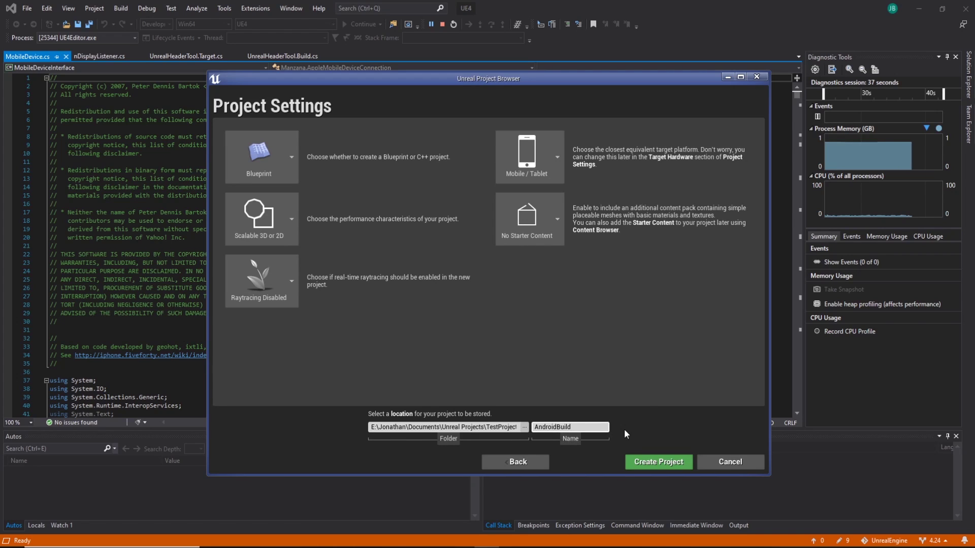
Step: Create a QuestBuild folder in Unreal Projects and select it as the project location
click(524, 427)
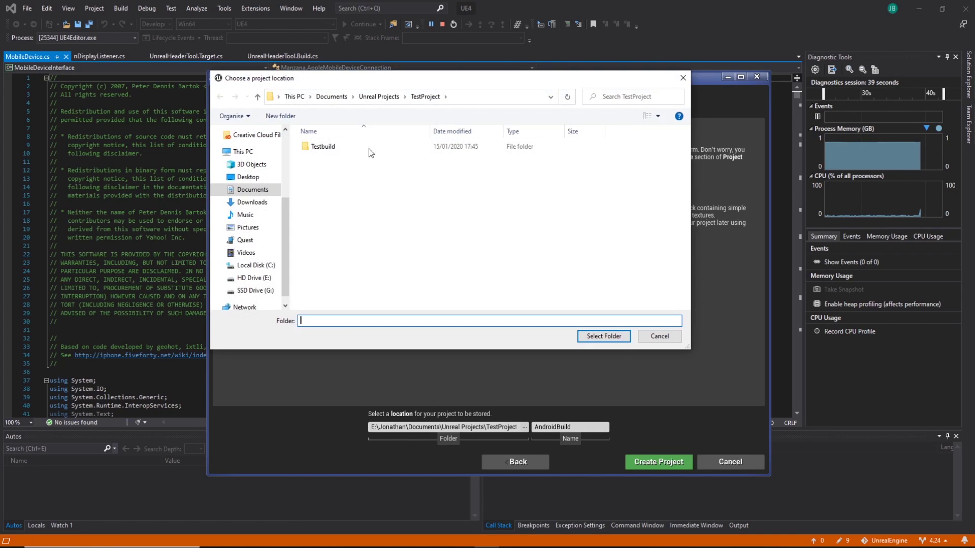
click(391, 97)
right_click(351, 237)
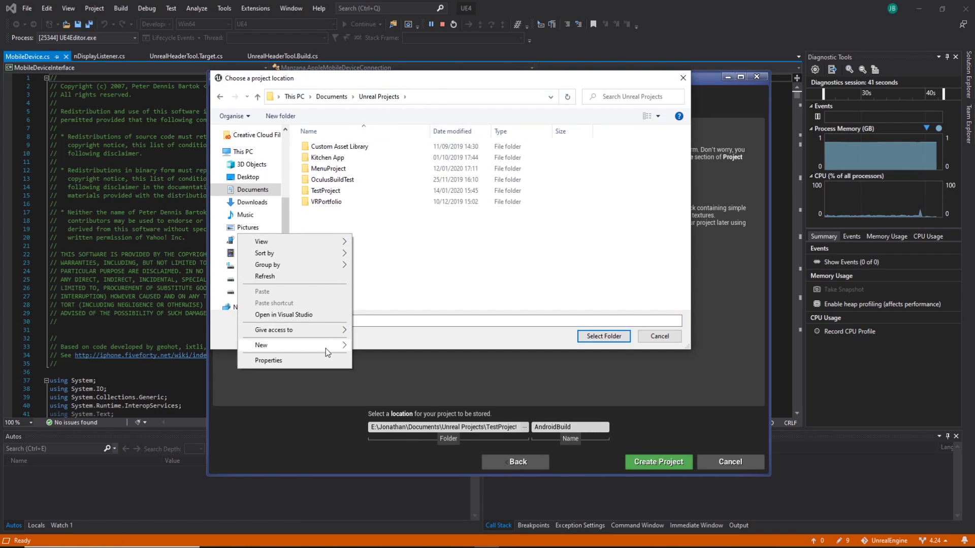
mouse_move(325, 348)
click(376, 349)
text(QuestBuild)
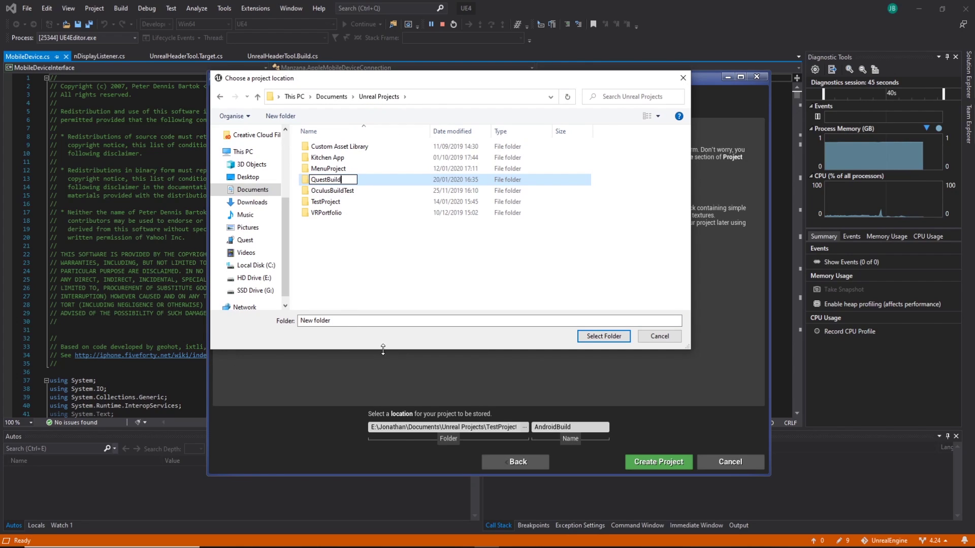
key(Return)
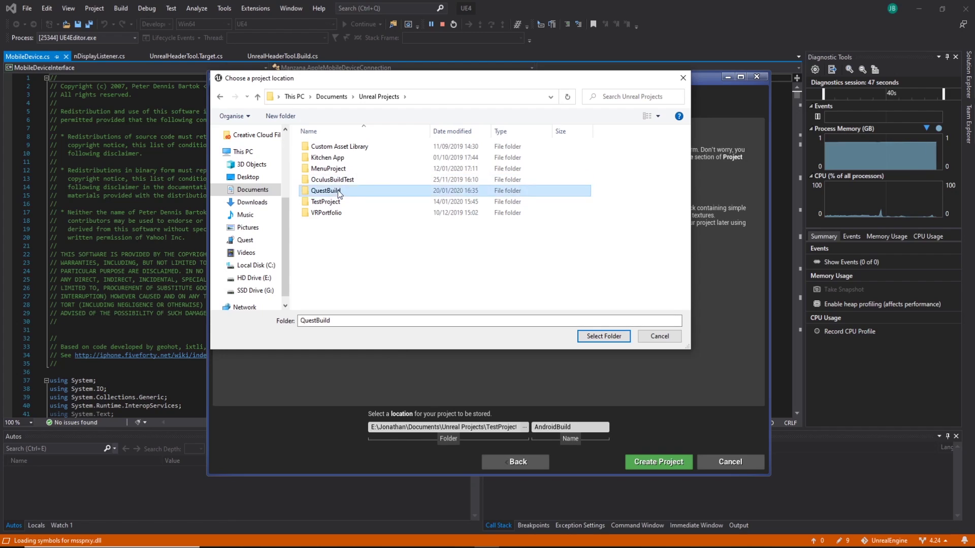
double_click(337, 190)
click(604, 335)
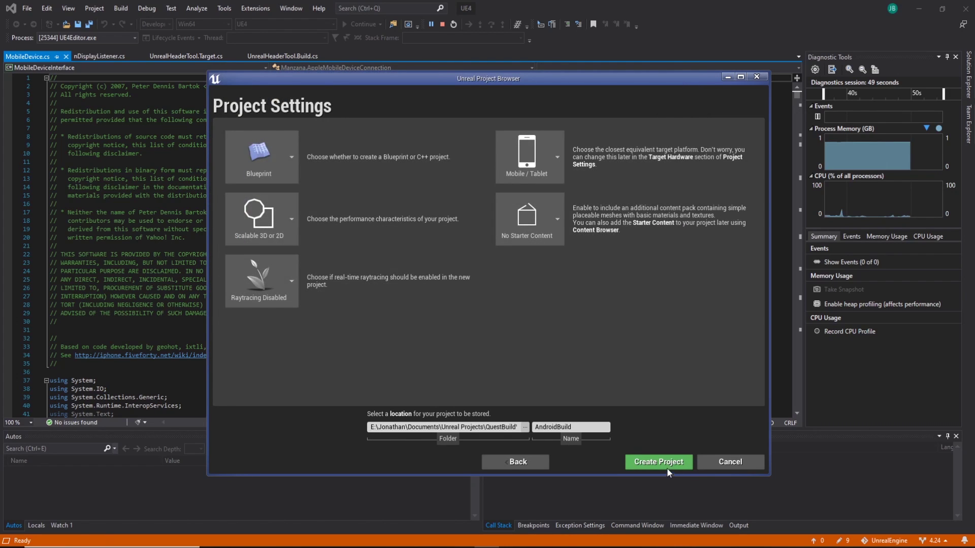
Step: Create the AndroidBuild project and pull the view back over the VR Template StartupMap
click(675, 462)
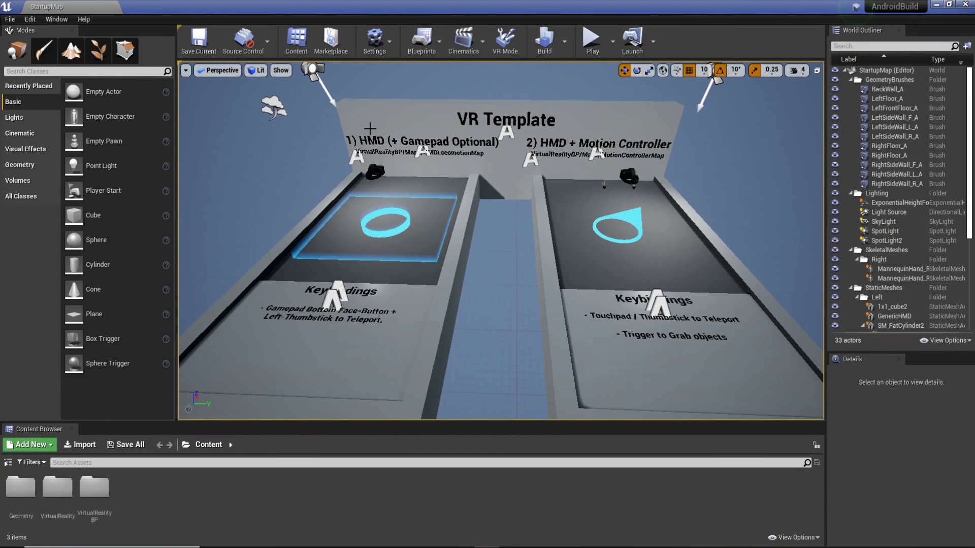
drag(537, 235, 537, 269)
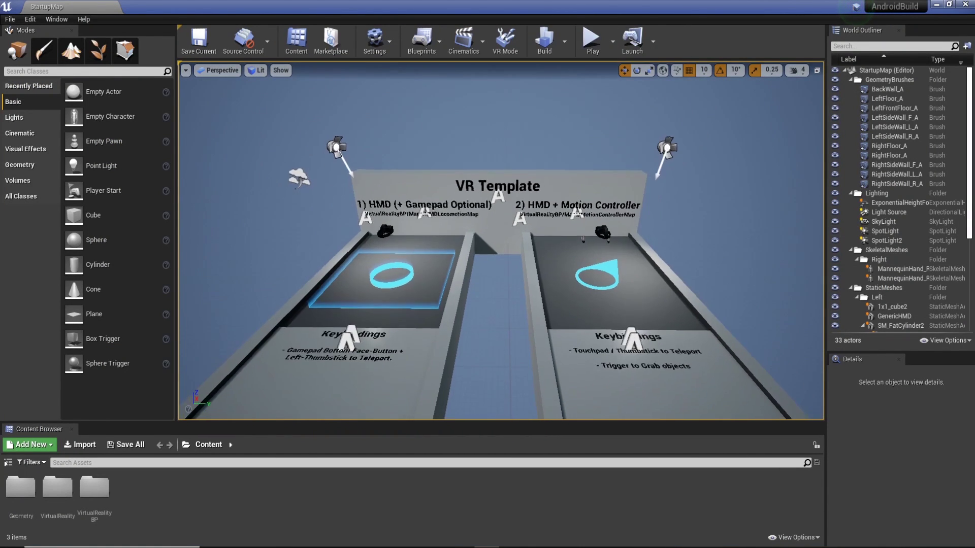
Step: Open MotionControllerMap from VirtualRealityBP/Maps, then open Project Settings from the Edit menu
right_drag(501, 244, 472, 232)
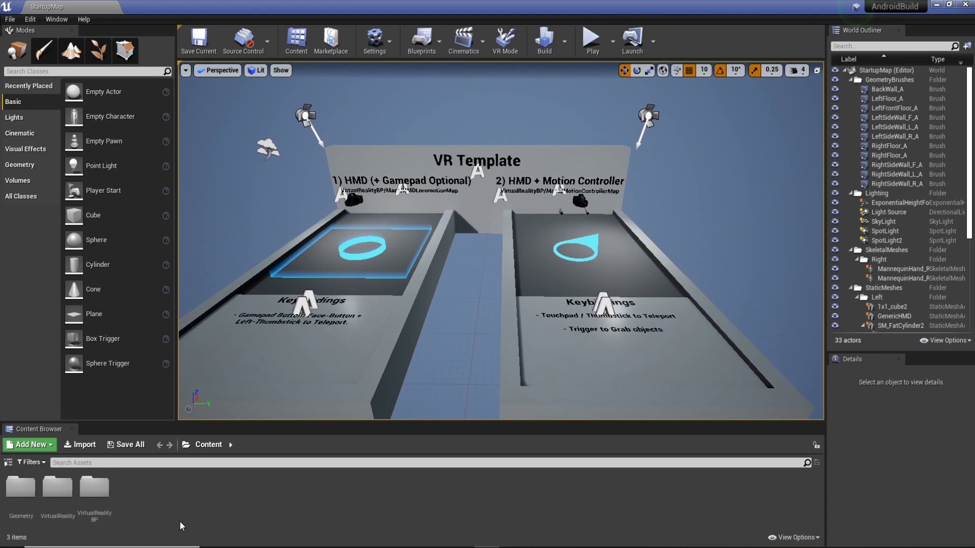
click(100, 491)
double_click(100, 491)
double_click(60, 491)
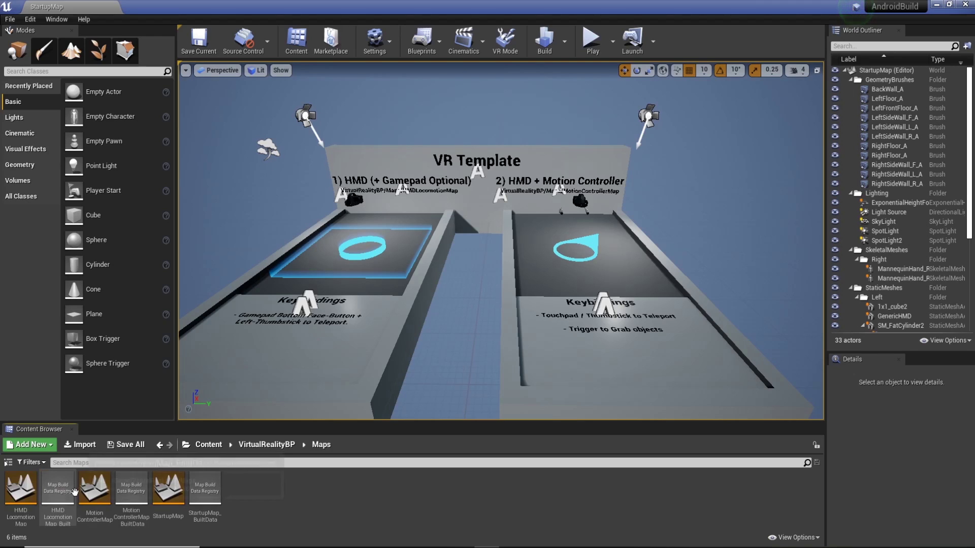
drag(196, 423, 196, 366)
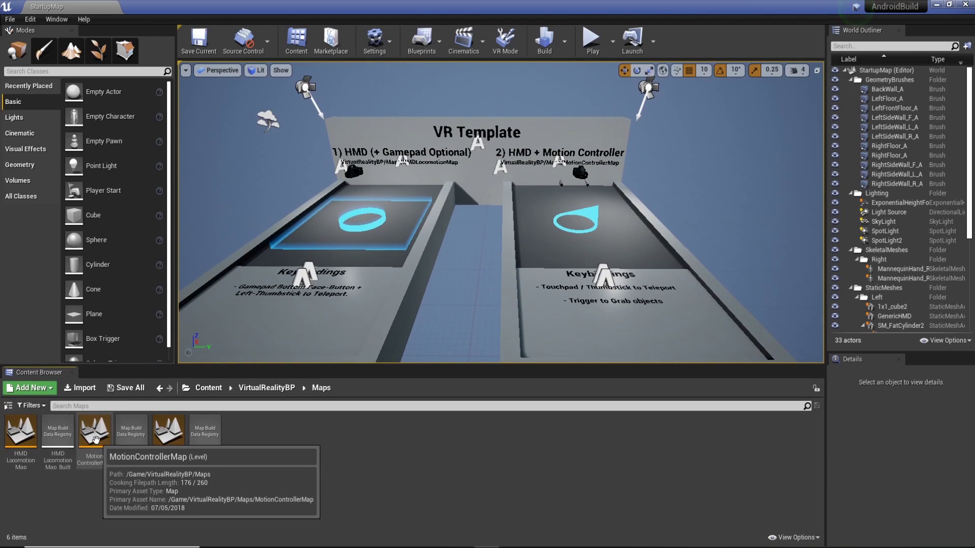
double_click(96, 440)
right_drag(391, 280, 394, 325)
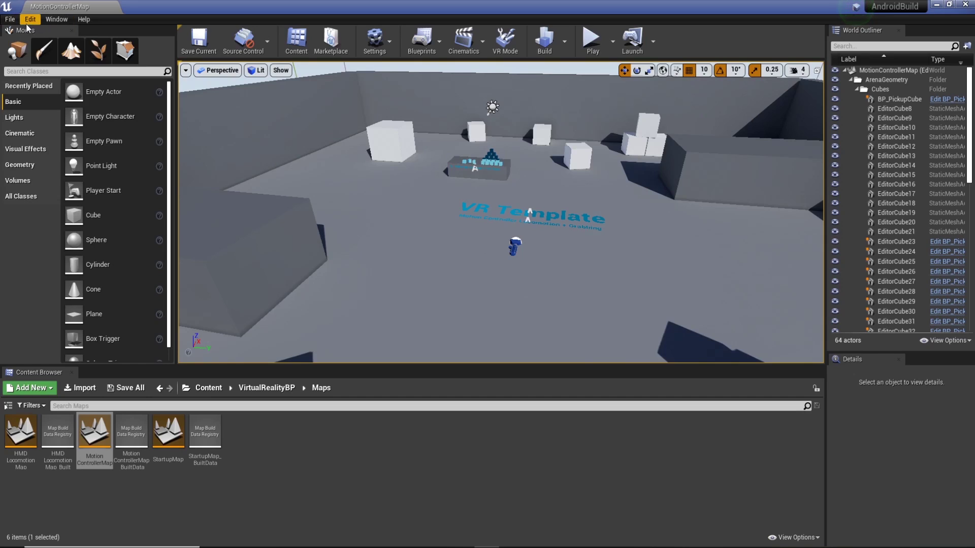
click(27, 23)
click(56, 165)
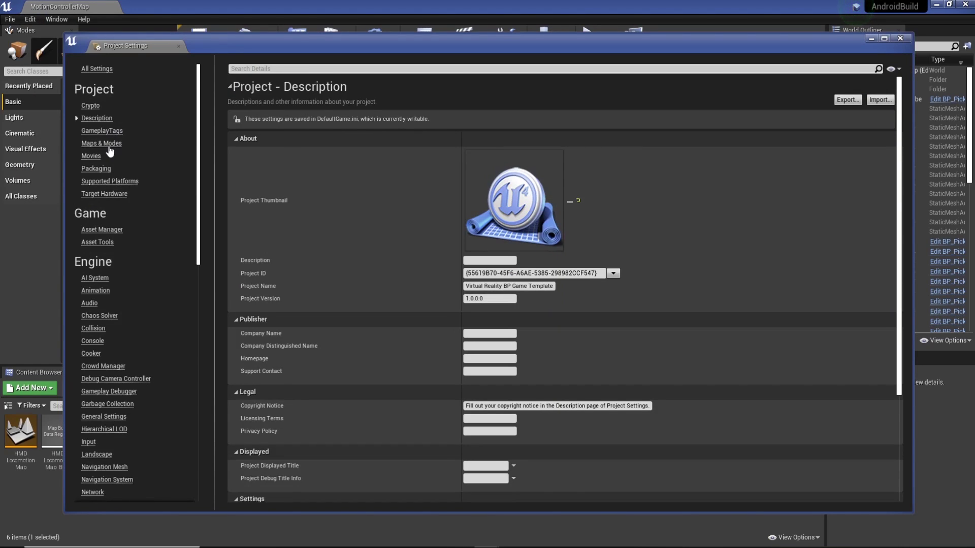
Step: Set Editor Startup Map and Game Default Map to MotionControllerMap in Maps & Modes
click(108, 146)
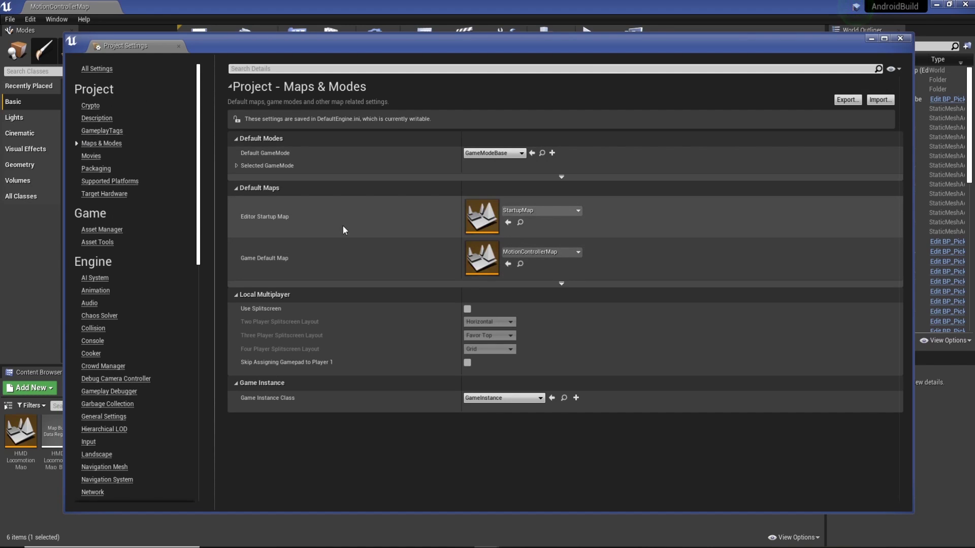
click(547, 210)
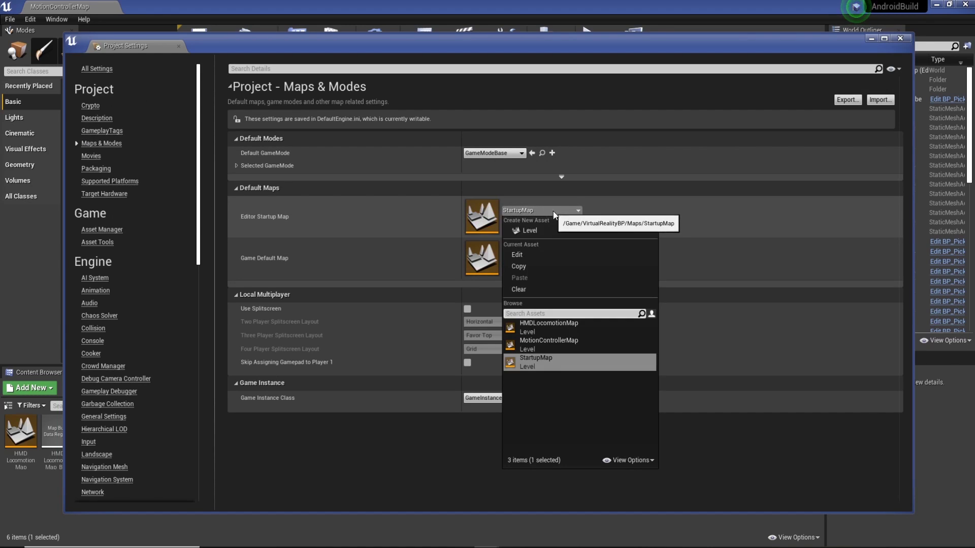
click(576, 340)
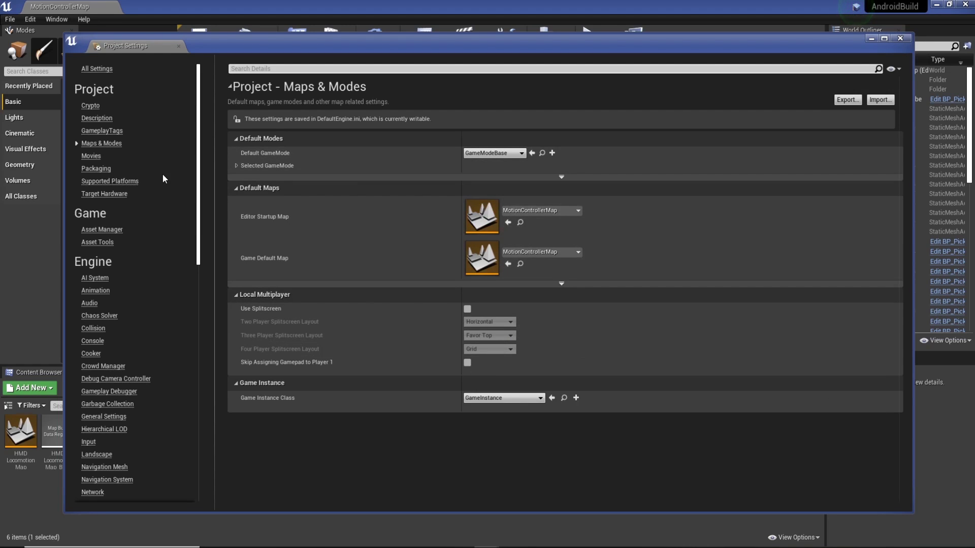
scroll(196, 144, down, 4)
drag(298, 49, 298, 282)
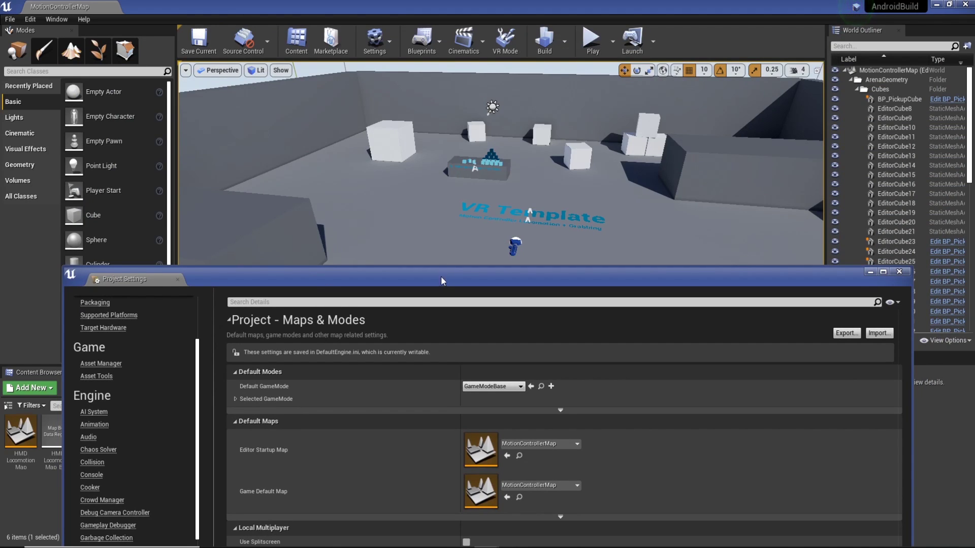
drag(441, 281, 452, 55)
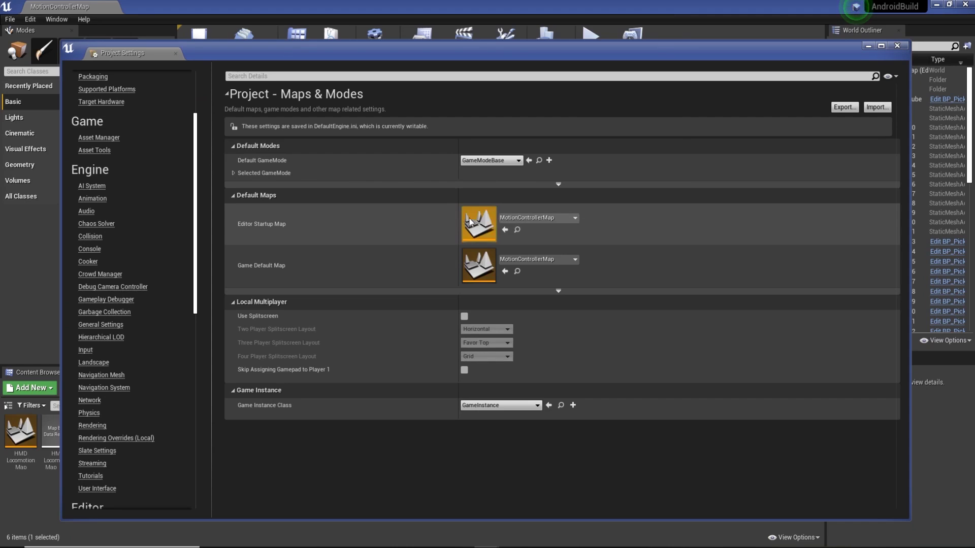
scroll(167, 288, down, 10)
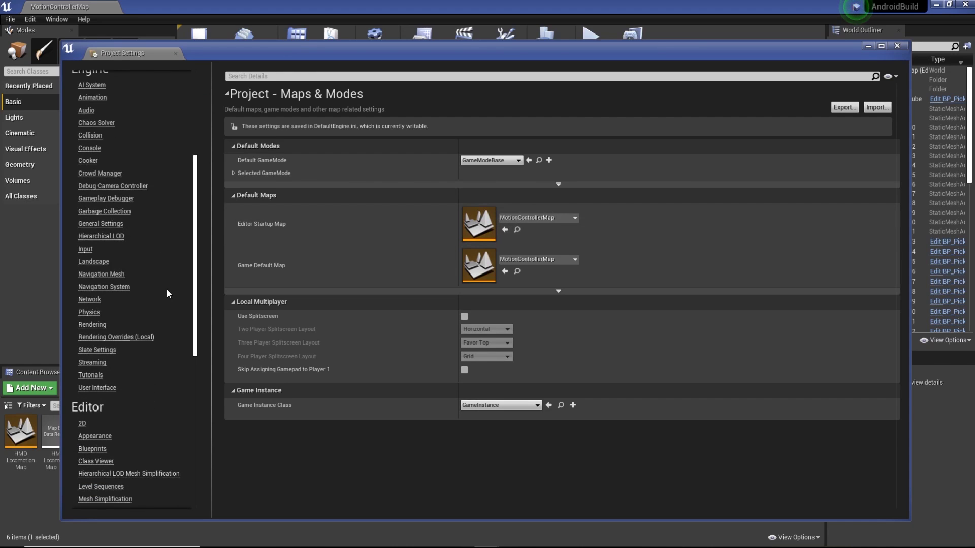
scroll(167, 297, down, 5)
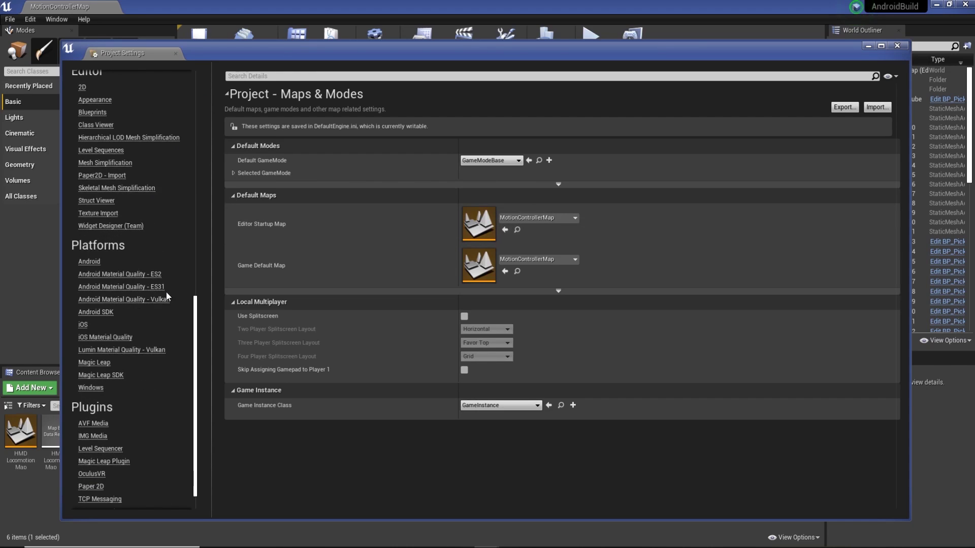
Step: Configure the project for Android and set the SDK versions to 25
click(102, 312)
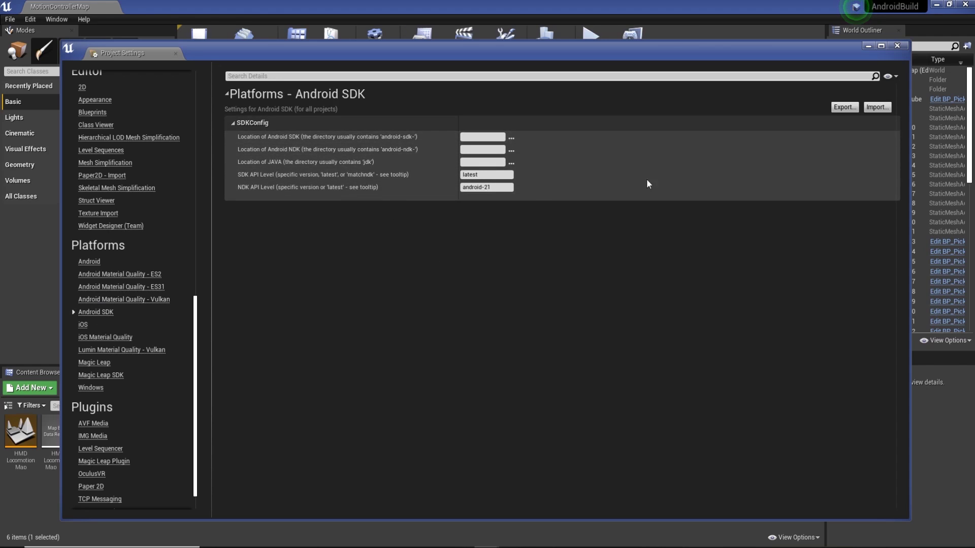
click(91, 263)
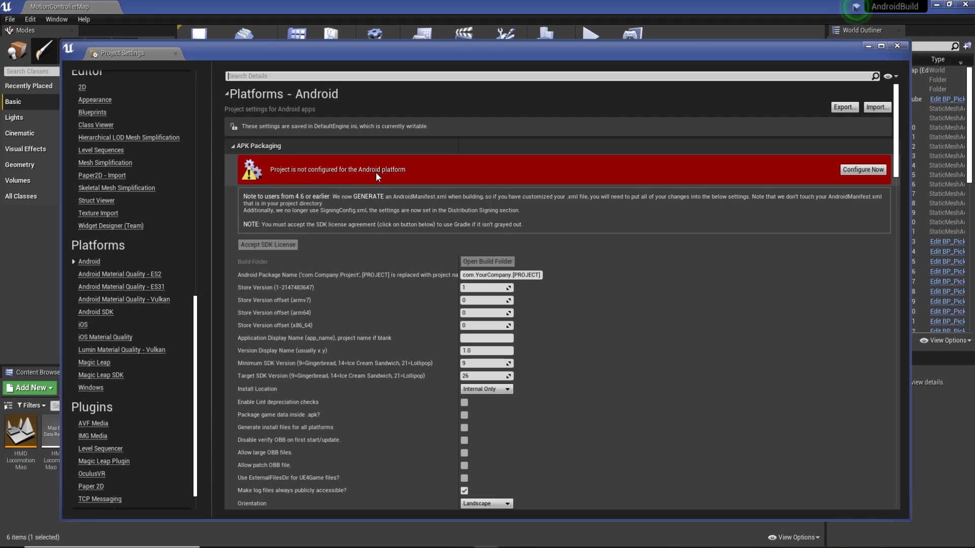
click(863, 169)
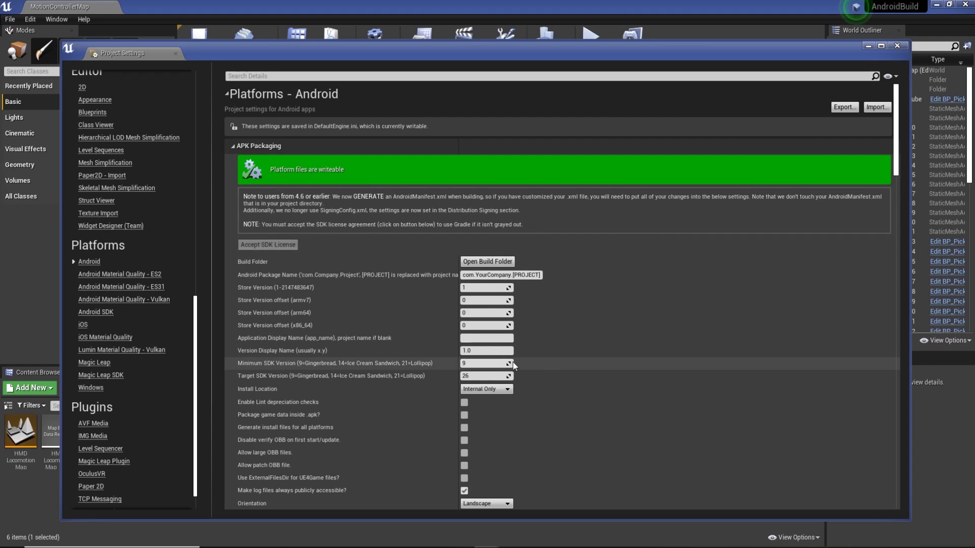
scroll(541, 332, down, 2)
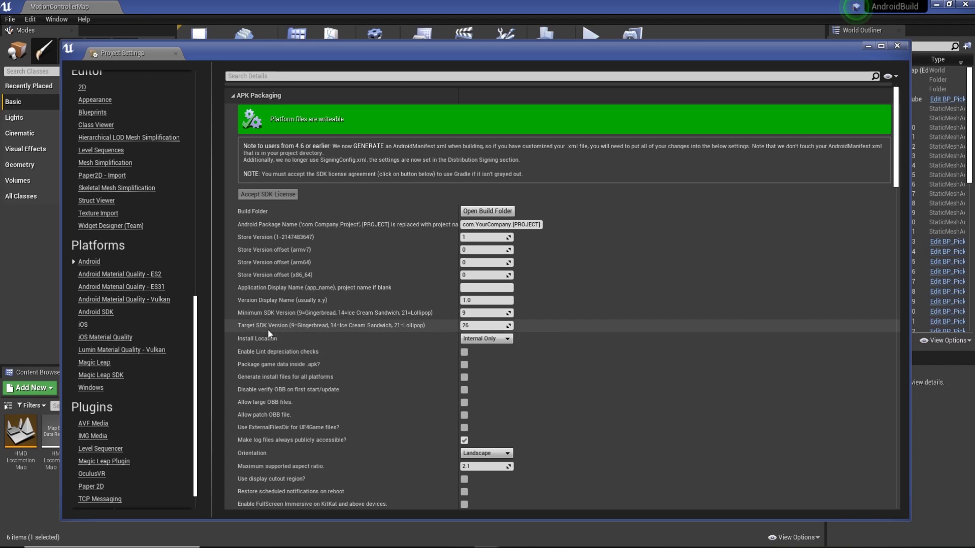
click(482, 327)
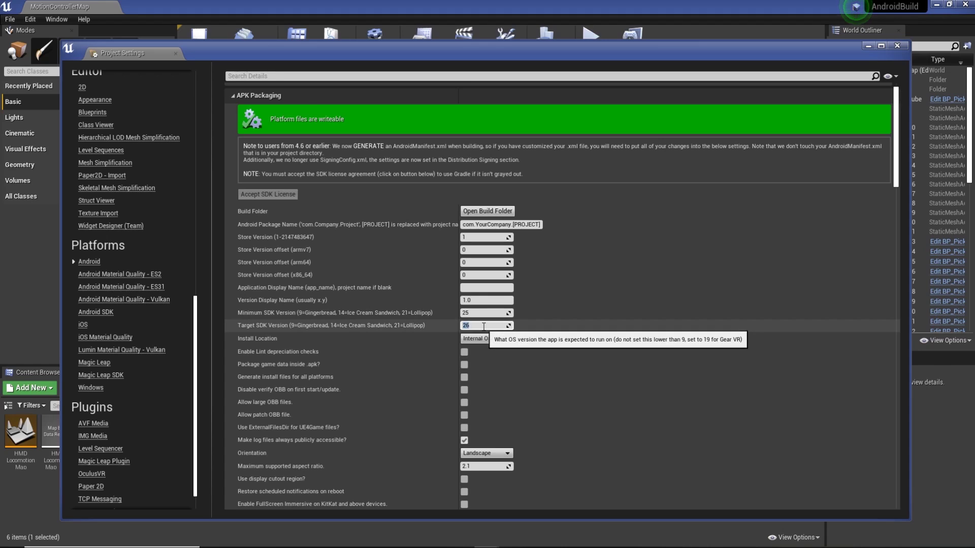
text(25)
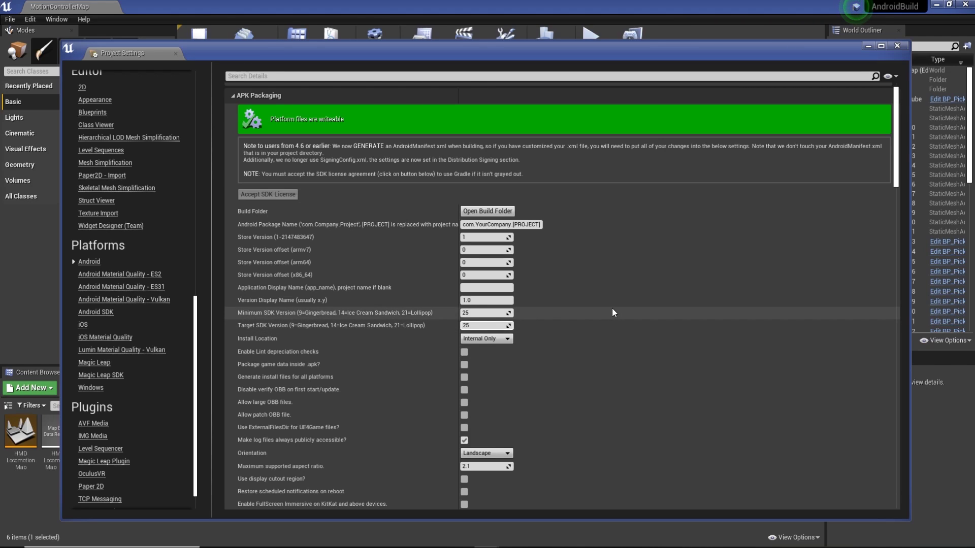
Step: Review the GoogleVR hardware configurations, leaving Daydream unchanged
scroll(611, 313, down, 5)
scroll(610, 318, down, 5)
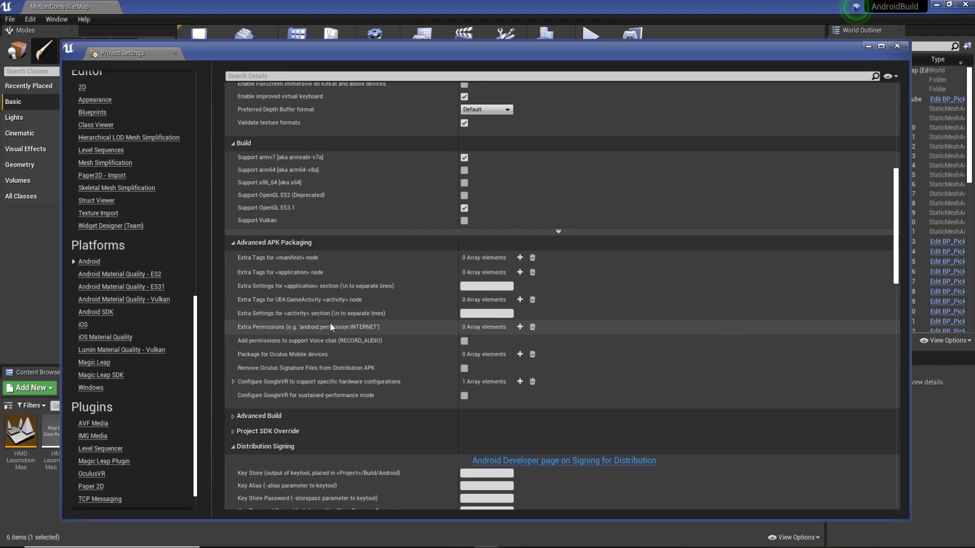
click(233, 382)
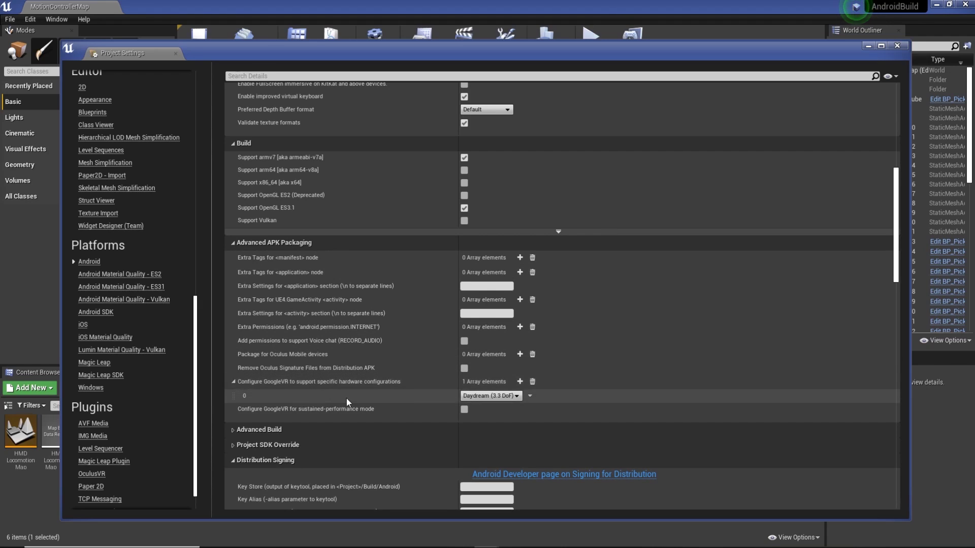
click(495, 397)
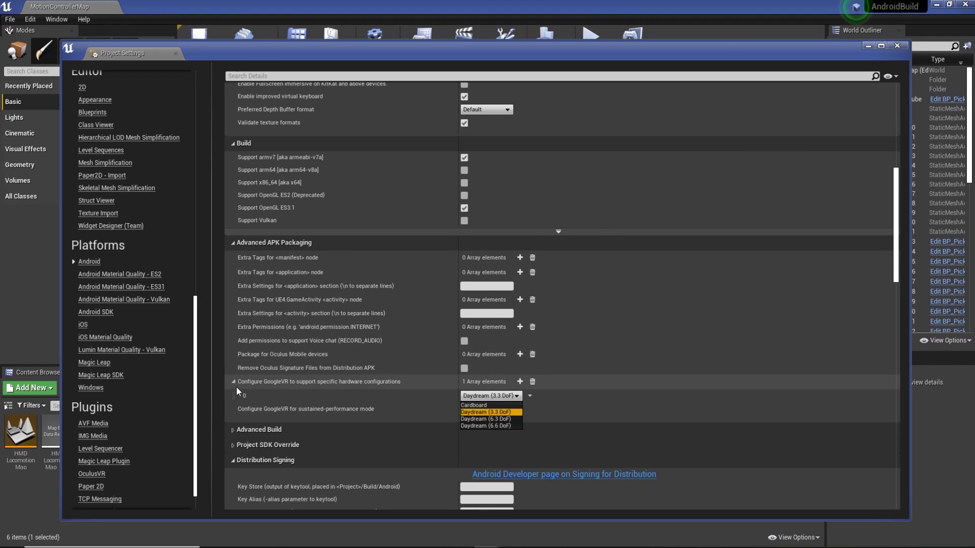
click(284, 381)
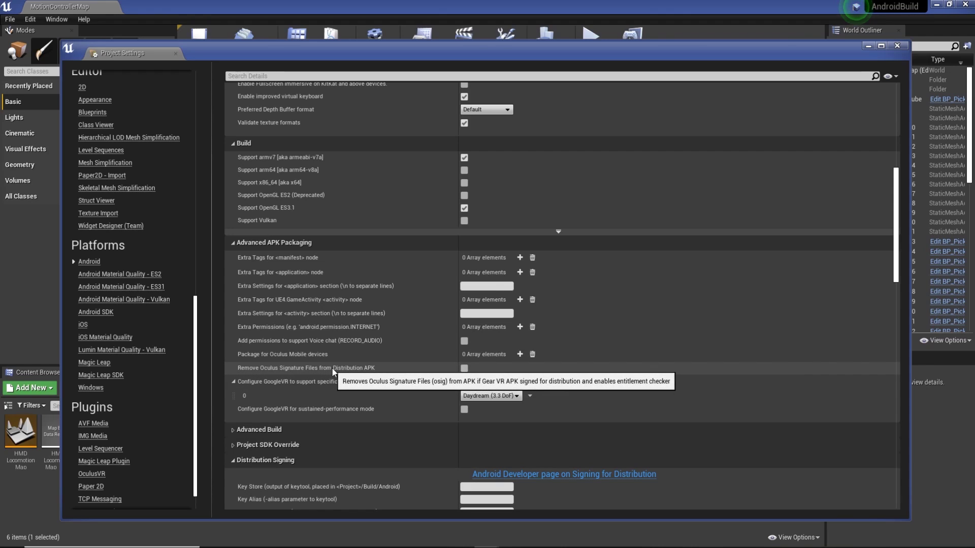
Step: Enable Remove Oculus Signature Files and add Oculus Quest to Package for Oculus Mobile devices
click(467, 368)
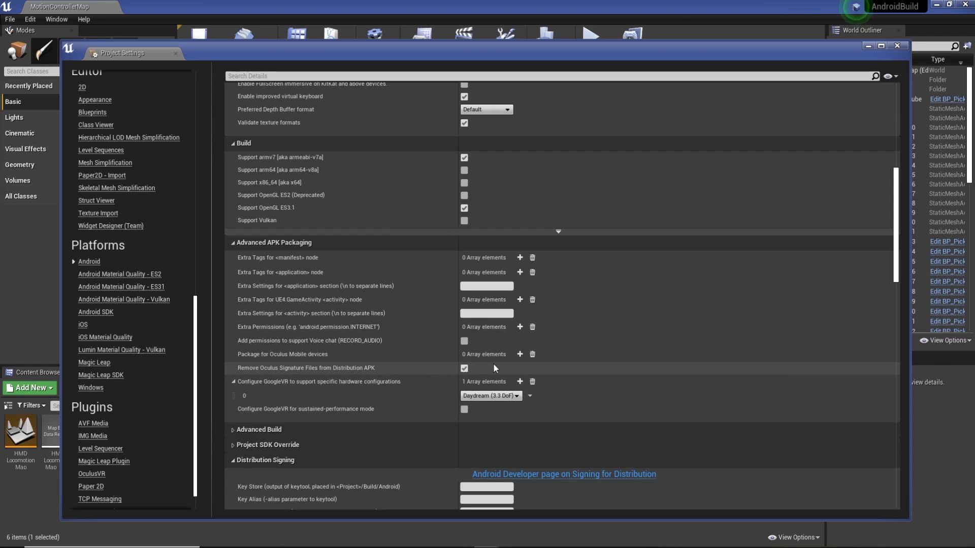
click(520, 354)
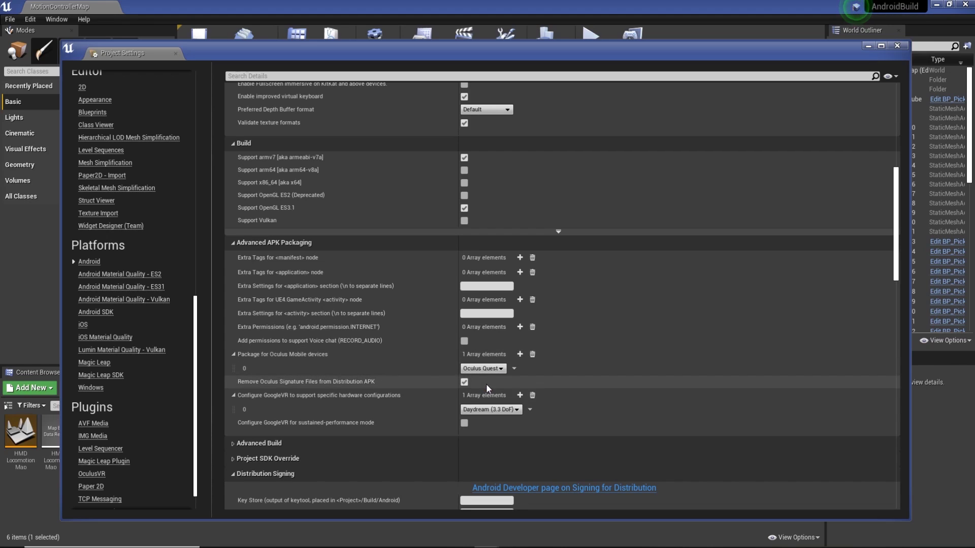
click(233, 355)
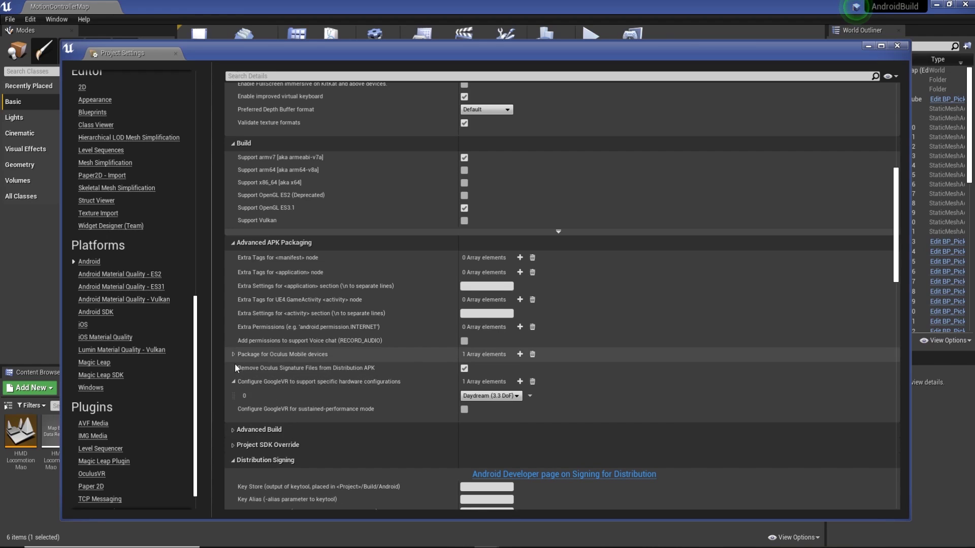
click(233, 382)
scroll(397, 379, down, 3)
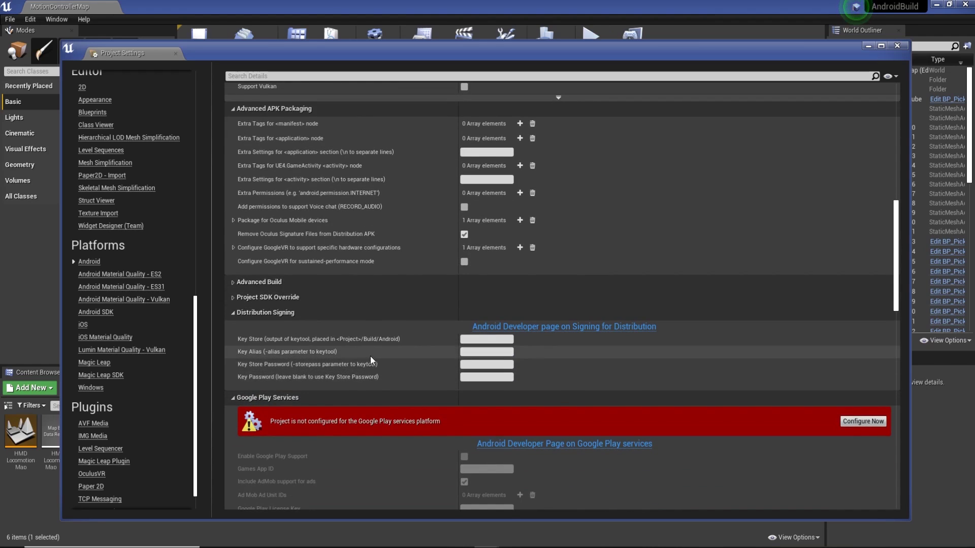
scroll(365, 353, up, 2)
scroll(145, 436, down, 1)
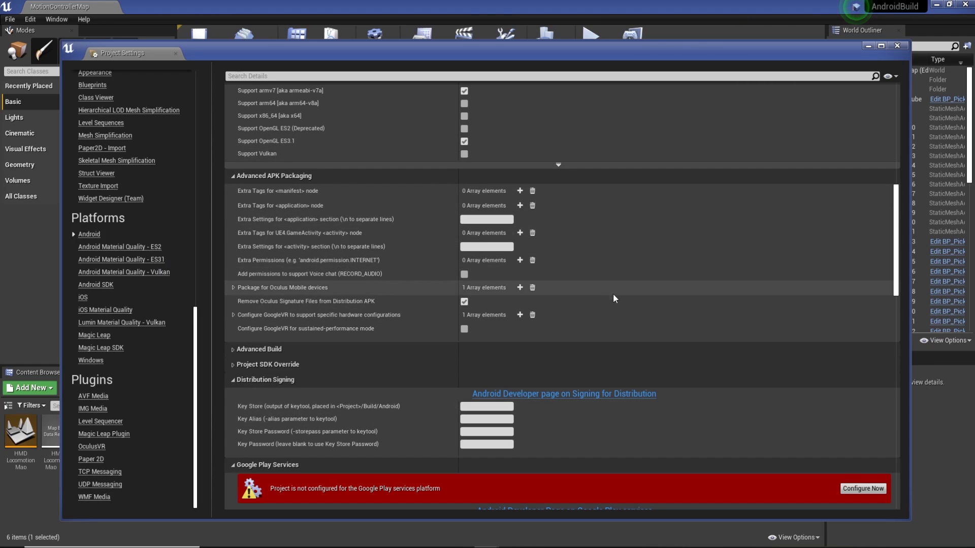
scroll(397, 244, up, 4)
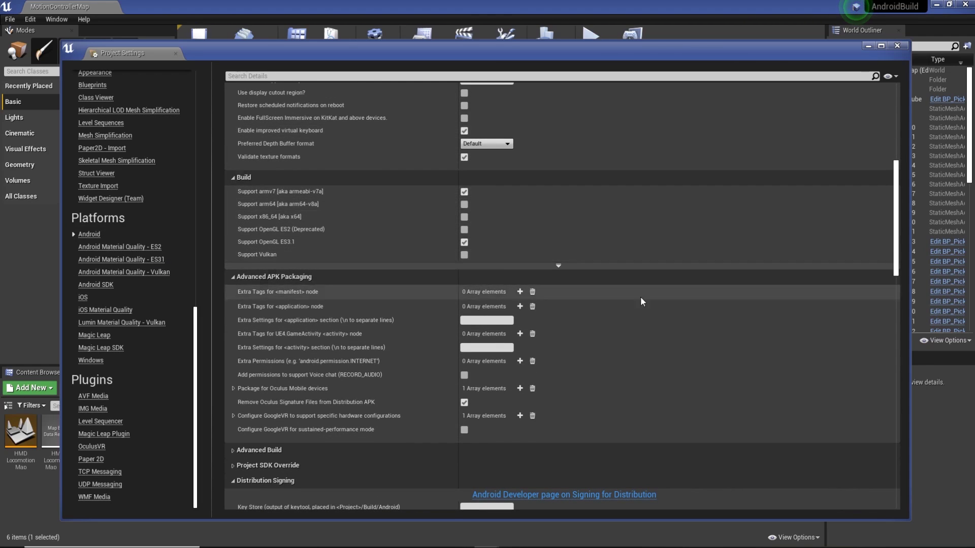
scroll(639, 309, down, 4)
scroll(641, 316, down, 4)
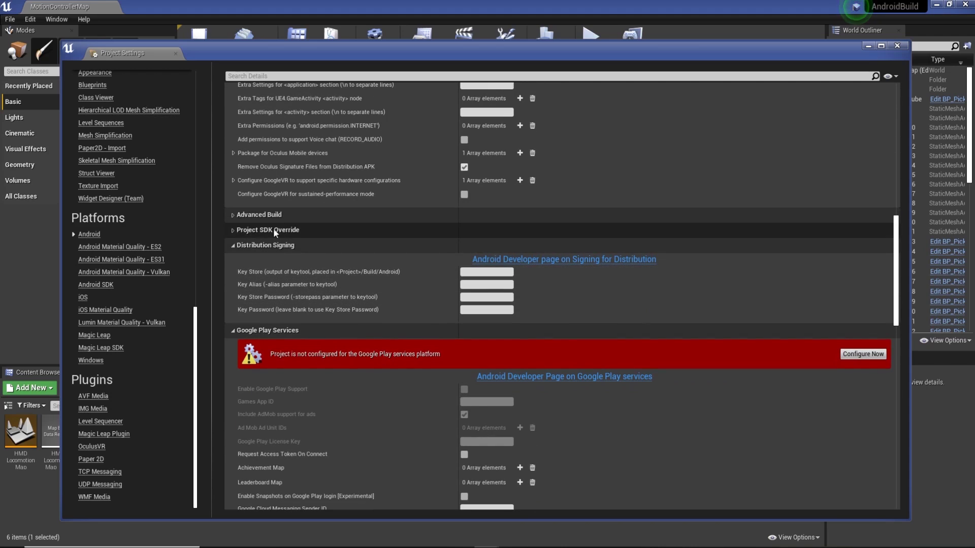
Step: Add Android to Supported Platforms, then launch the game on the Quest device
click(897, 46)
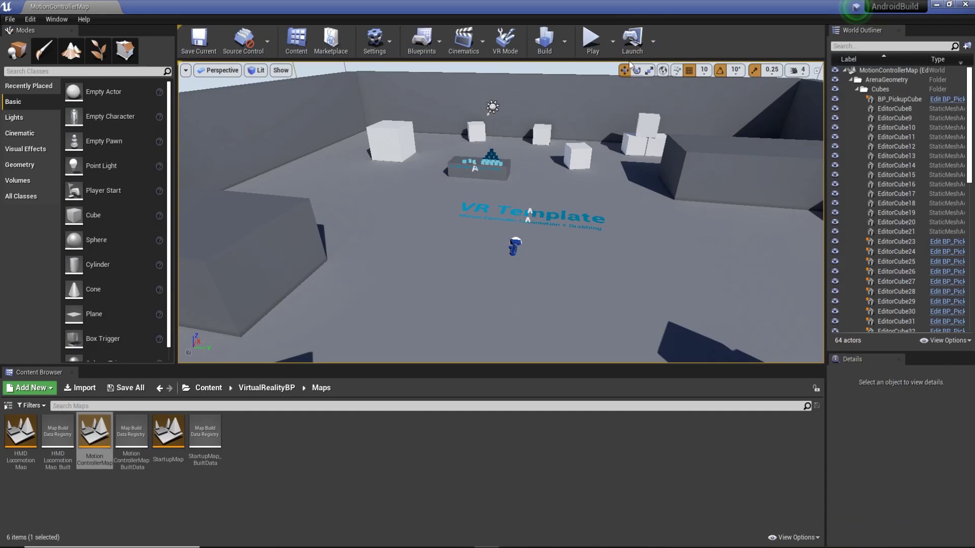
click(653, 41)
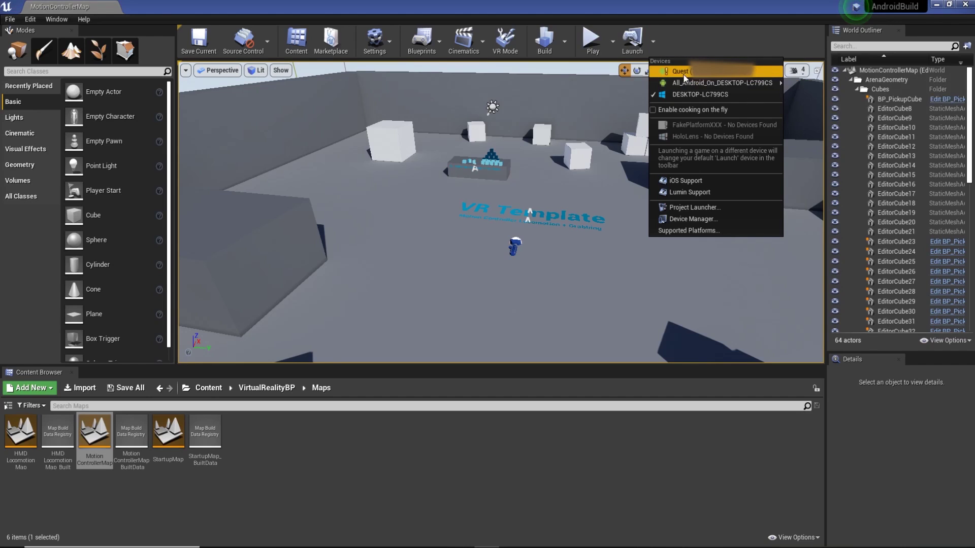
click(691, 230)
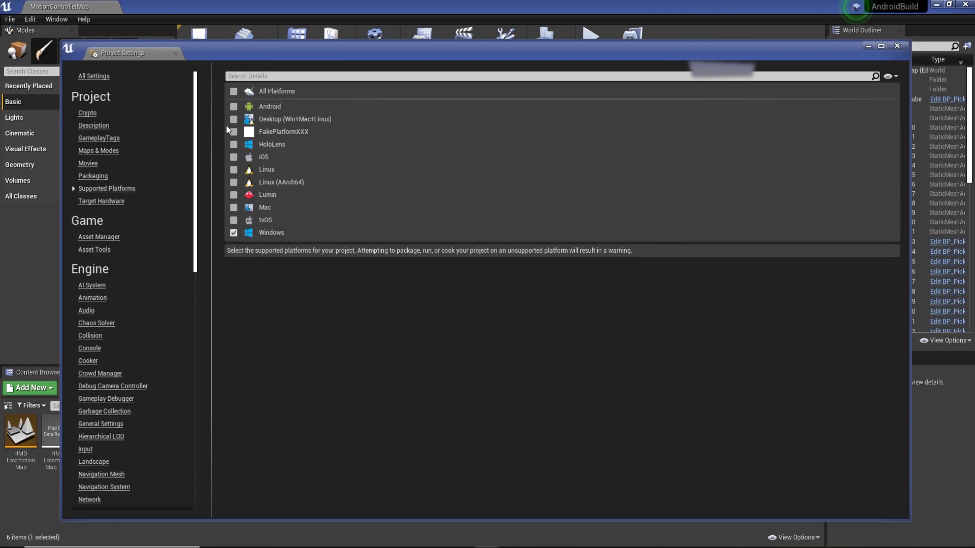
click(233, 107)
click(897, 47)
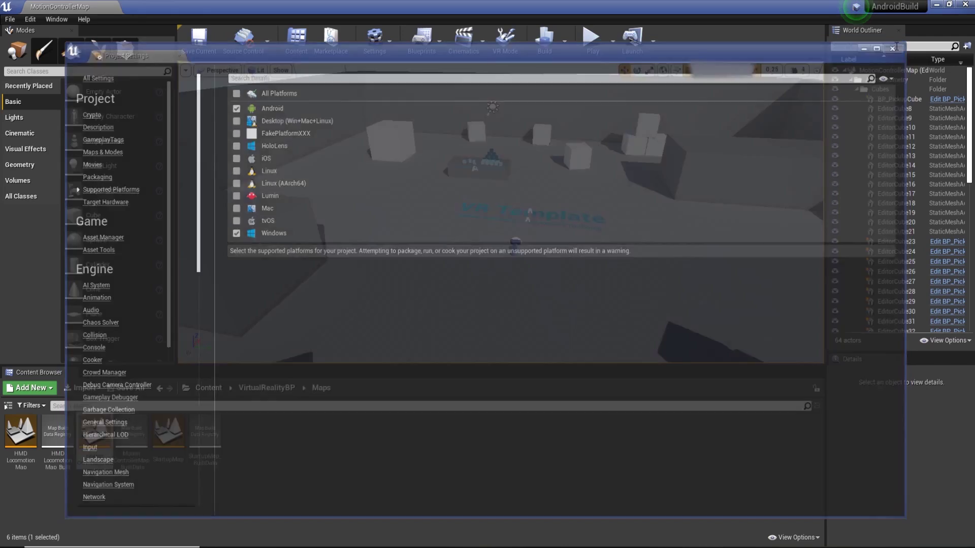
click(653, 40)
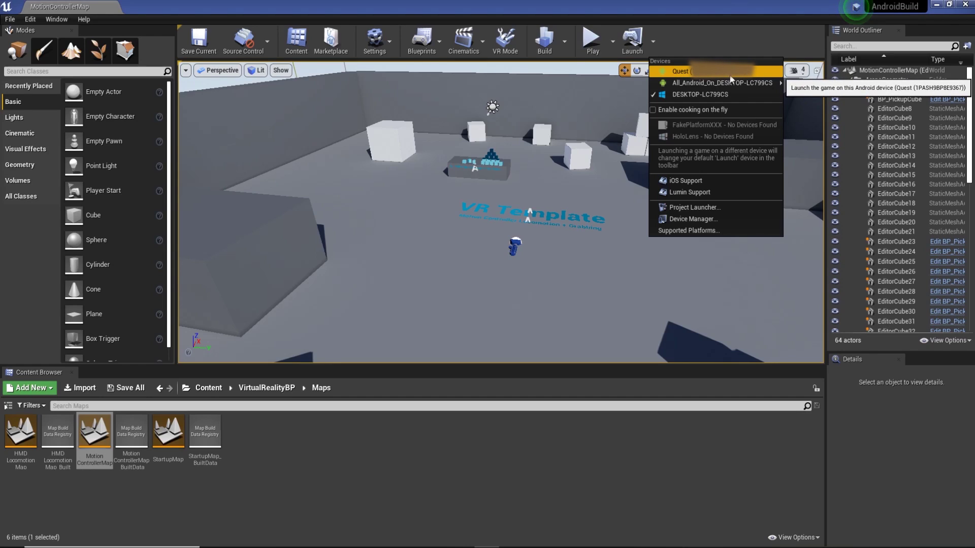
click(701, 75)
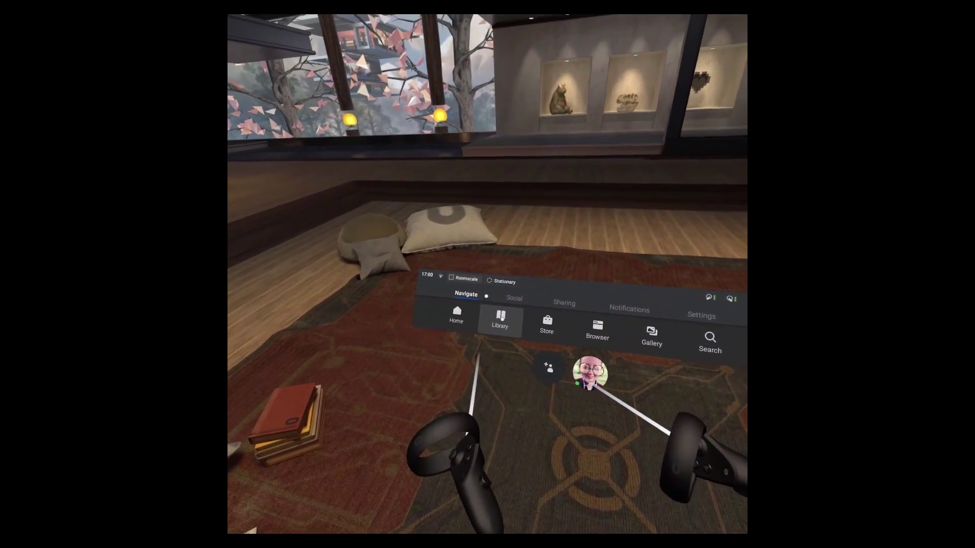
Step: Open the Quest Library's Unknown Sources list and scroll down to AndroidBuild
click(499, 323)
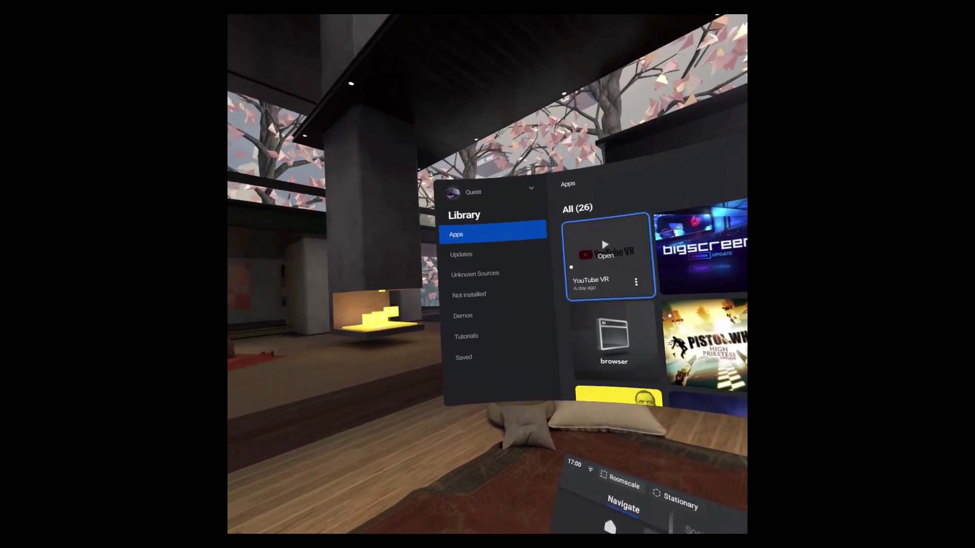
click(488, 274)
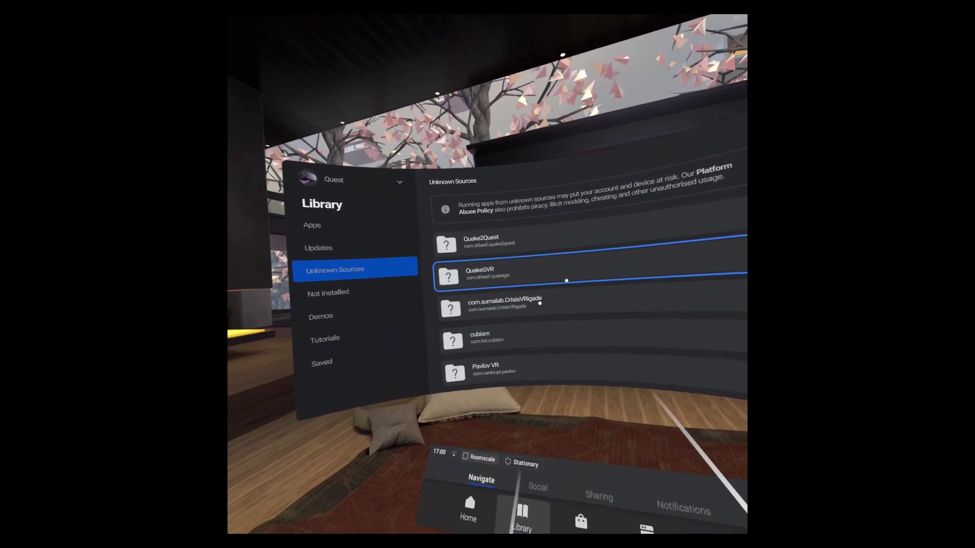
scroll(566, 279, down, 5)
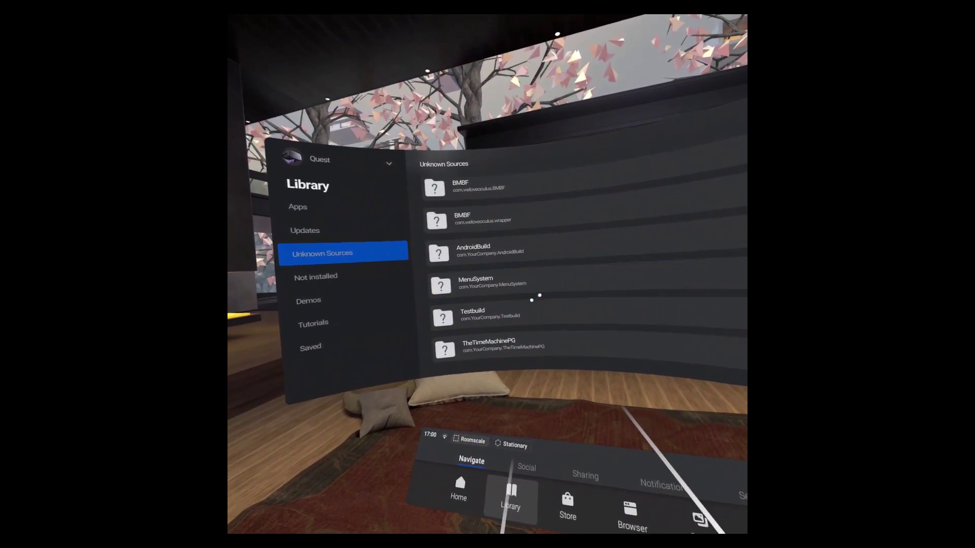